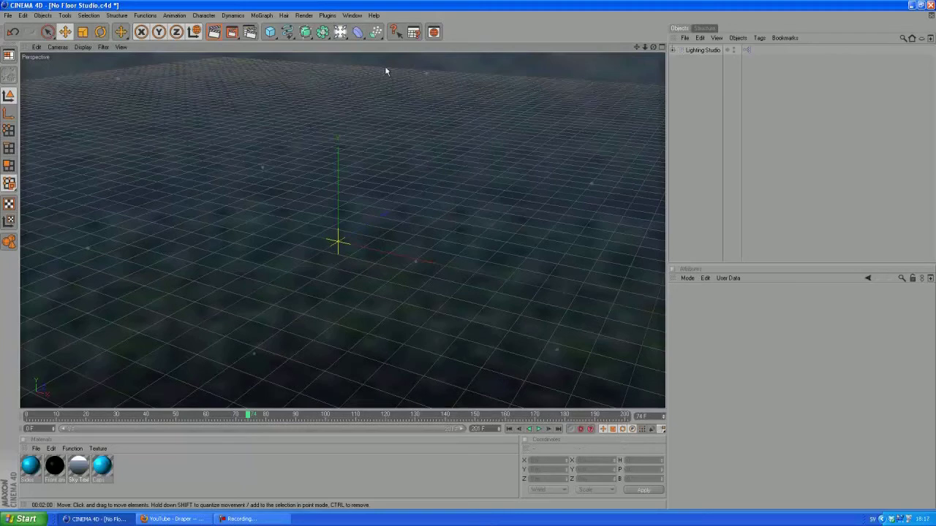
Add a rectangle spline and a text spline, and change the text to the single letter M.
drag(287, 31, 404, 92)
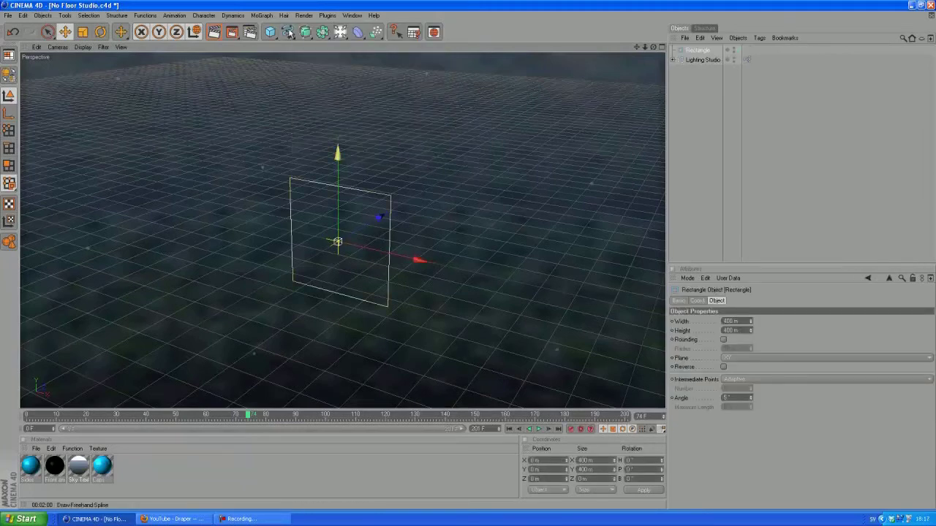
mouse_move(287, 32)
mouse_down()
mouse_move(369, 94)
mouse_move(430, 114)
mouse_up()
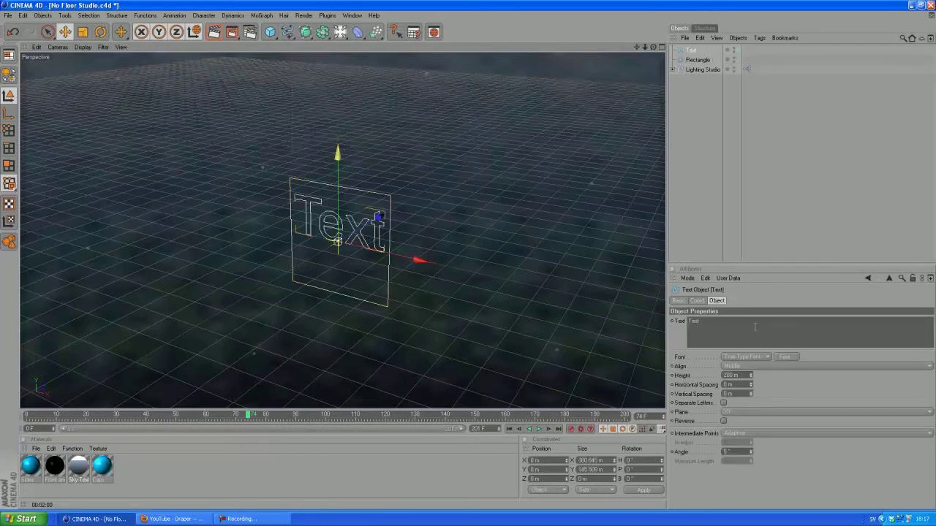
drag(711, 322, 673, 320)
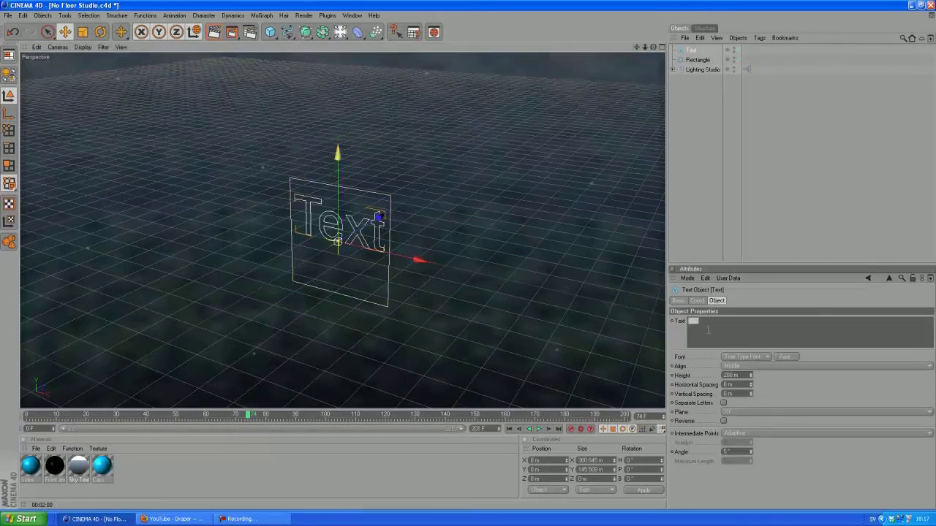
text(A)
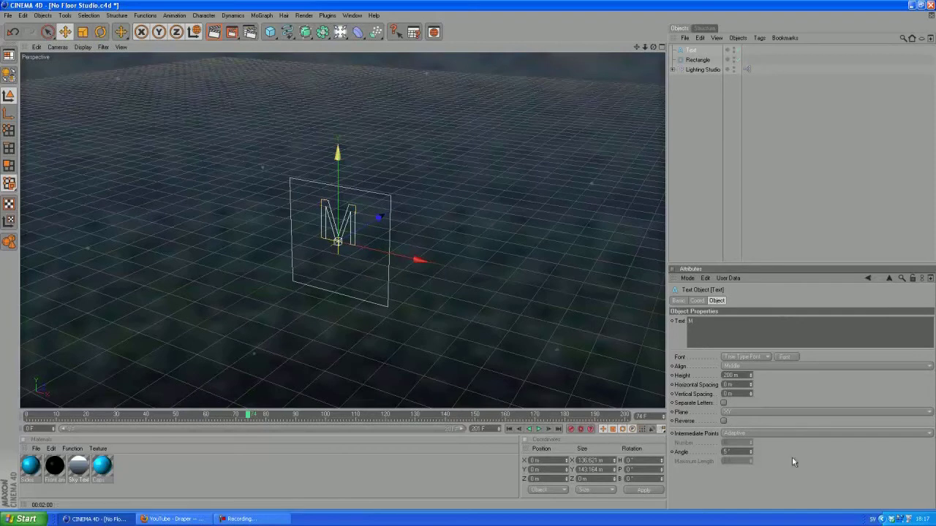
Set the font of the M text spline to Cafe Nero M54.
click(785, 356)
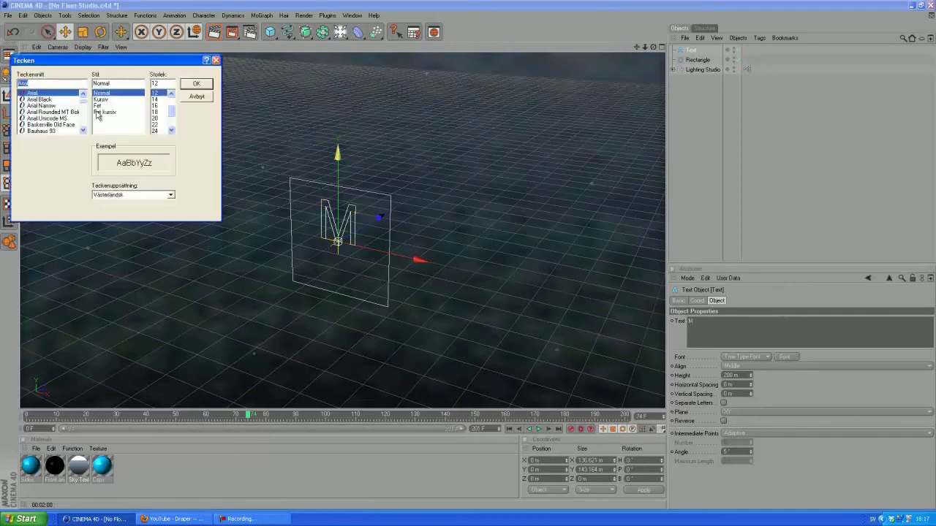
text(cafe)
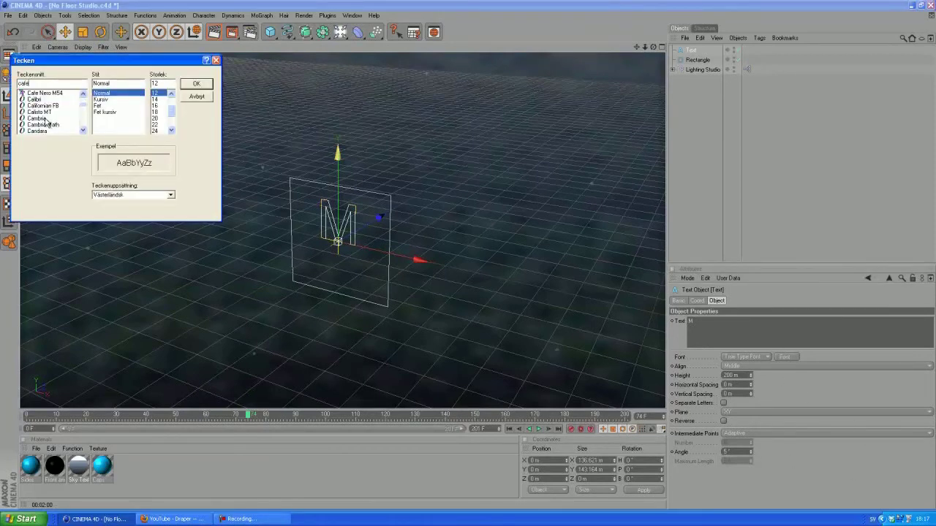
click(47, 94)
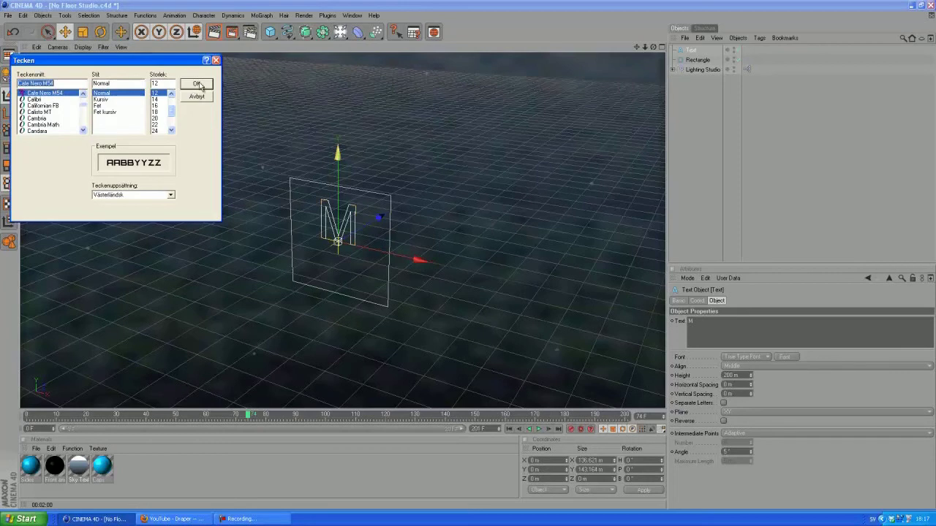
click(196, 83)
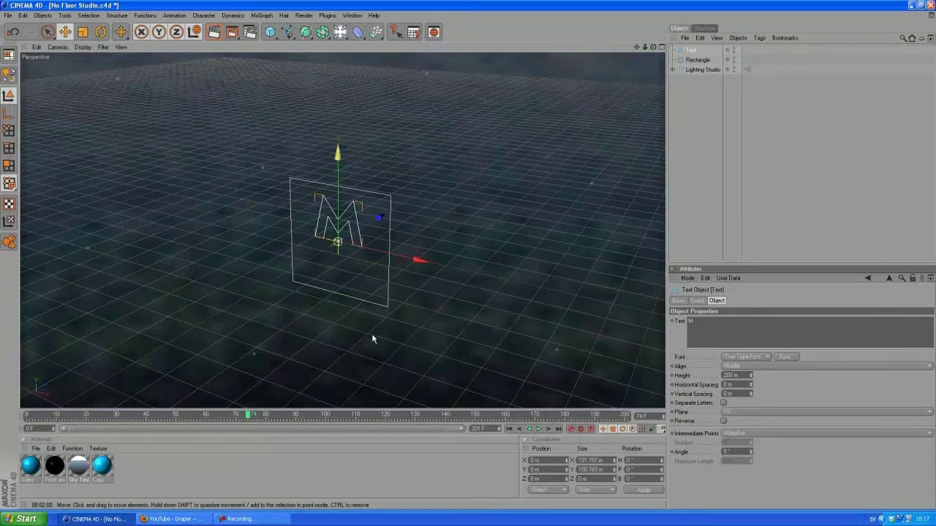
Scale the M up to about 320 m wide and lower it to about Y -131.5 m so it sits inside the rectangle.
key(t)
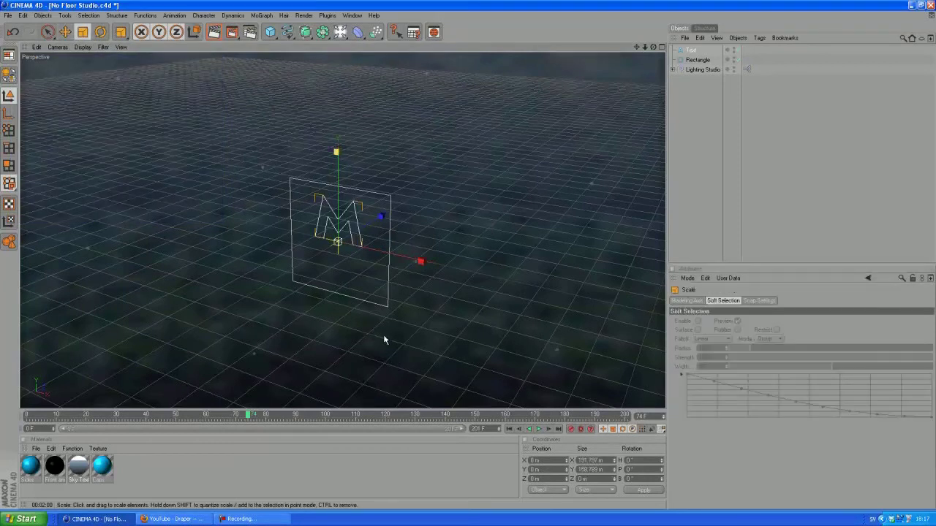
mouse_move(468, 256)
mouse_down()
mouse_move(505, 259)
mouse_move(469, 253)
mouse_up()
key(e)
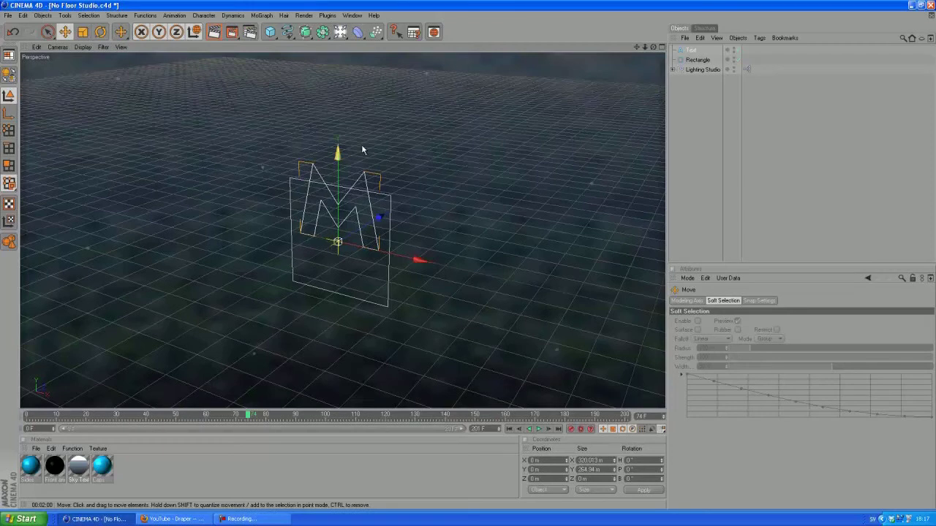
mouse_move(468, 259)
mouse_down()
mouse_move(469, 272)
mouse_move(468, 259)
mouse_up()
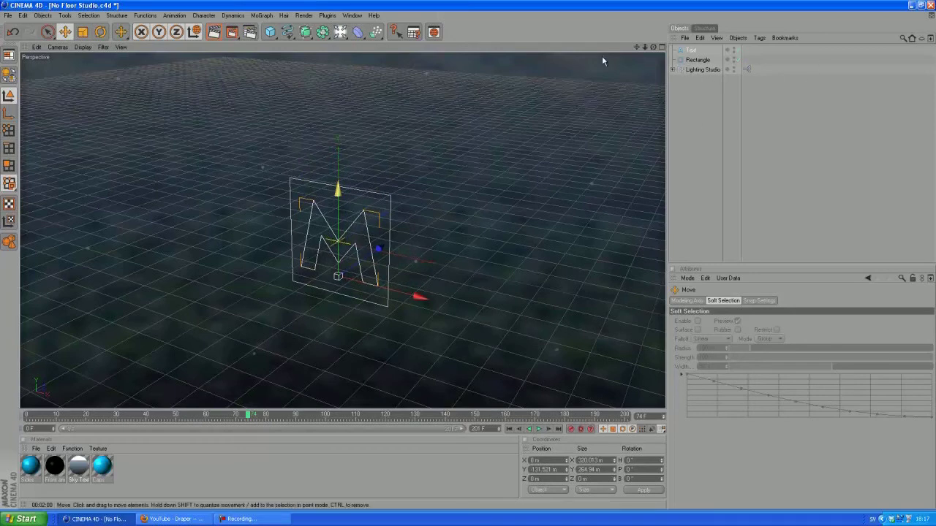
Add a camera to the scene and set its rotation to 0° on all axes.
drag(340, 36, 513, 95)
drag(641, 460, 580, 460)
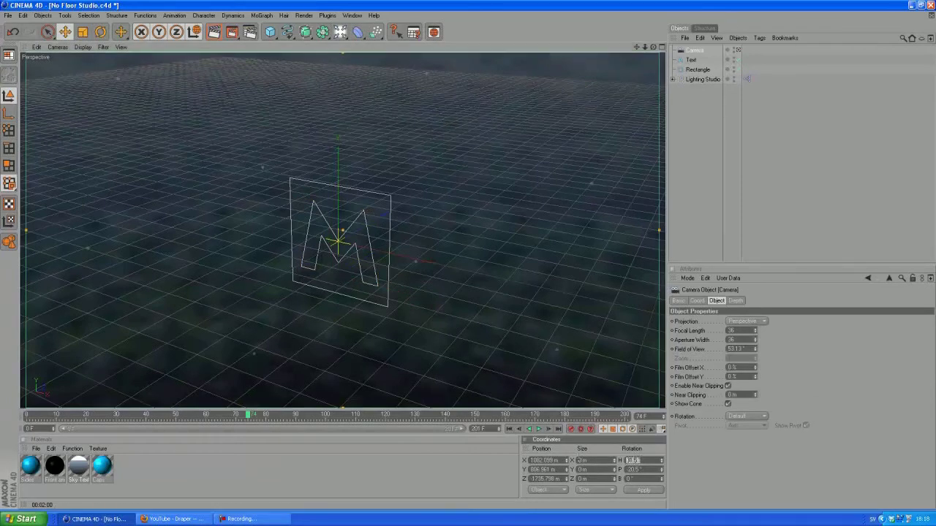
text(0)
key(Return)
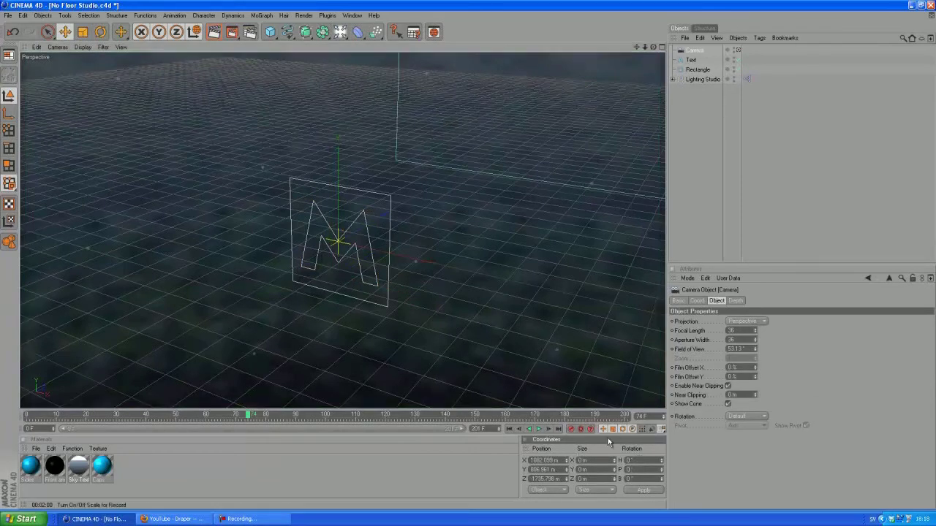
Position the camera at X 0 m, Y 0 m, Z -1300 m and look through it at the splines.
drag(560, 461, 492, 462)
text(0)
key(Tab)
text(0)
key(Return)
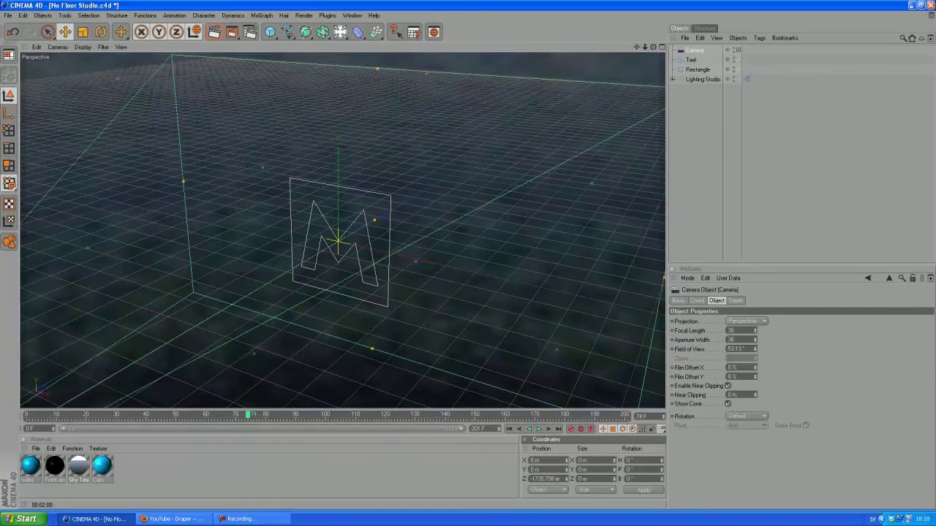
drag(558, 479, 535, 478)
text(1300)
key(Return)
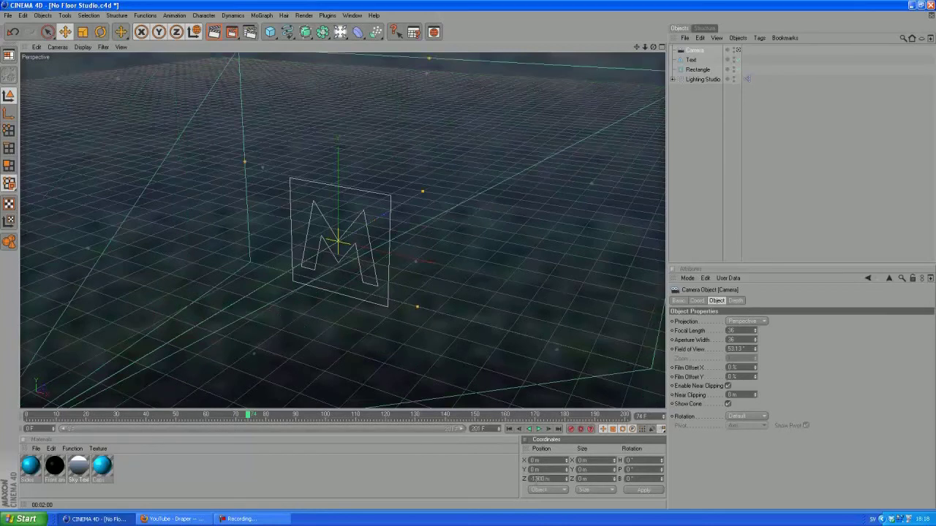
click(739, 49)
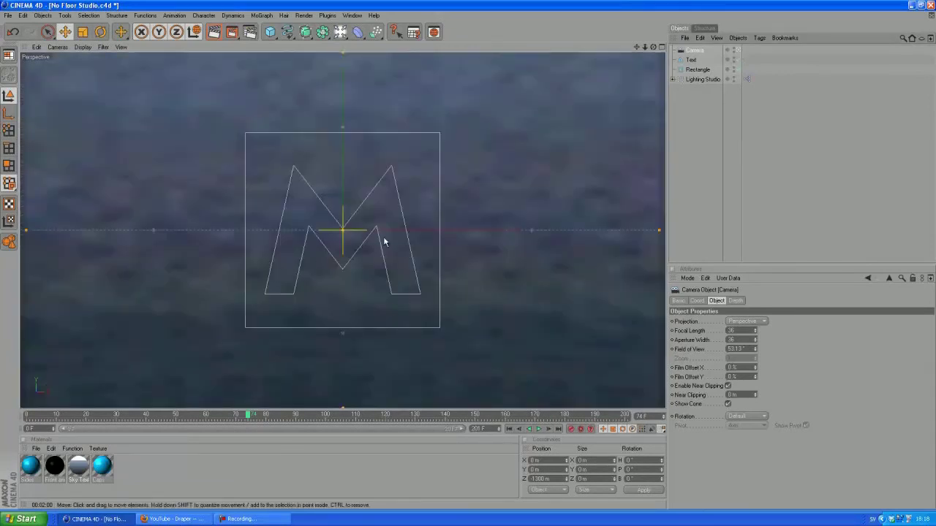
click(400, 284)
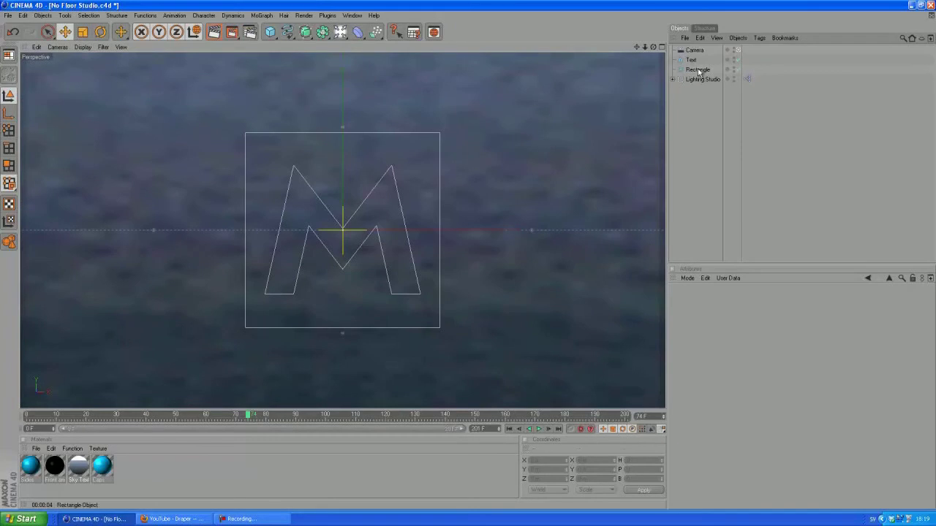
Make the text and rectangle splines editable and merge them into one spline with Connect+Delete.
click(694, 60)
ctrl+click(698, 69)
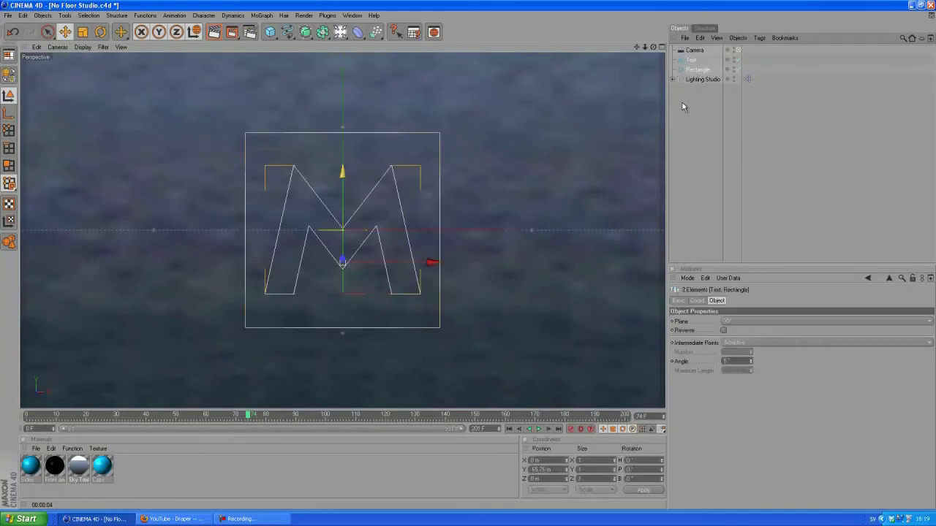
key(c)
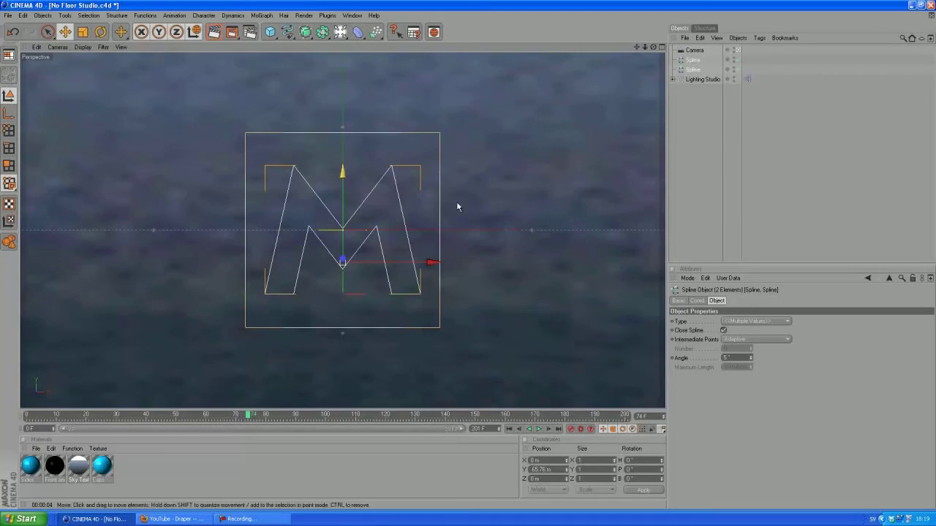
right_click(692, 70)
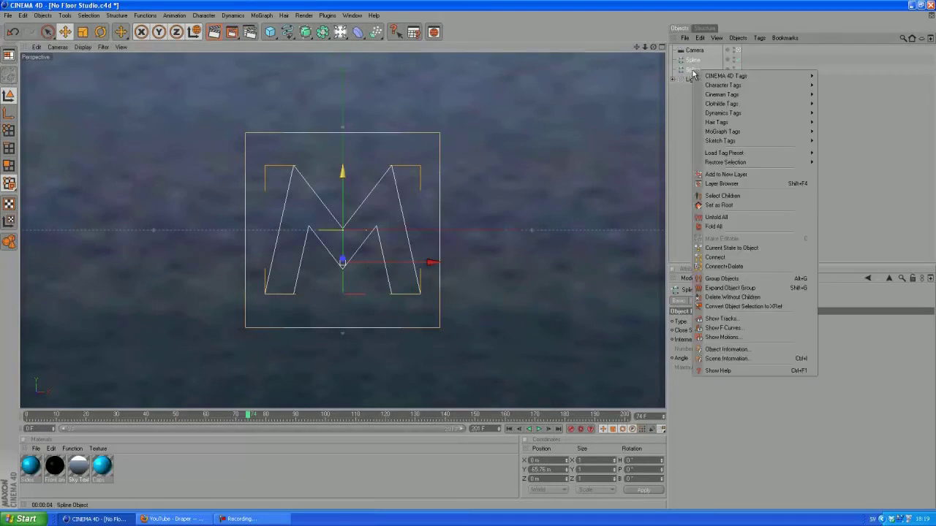
click(738, 267)
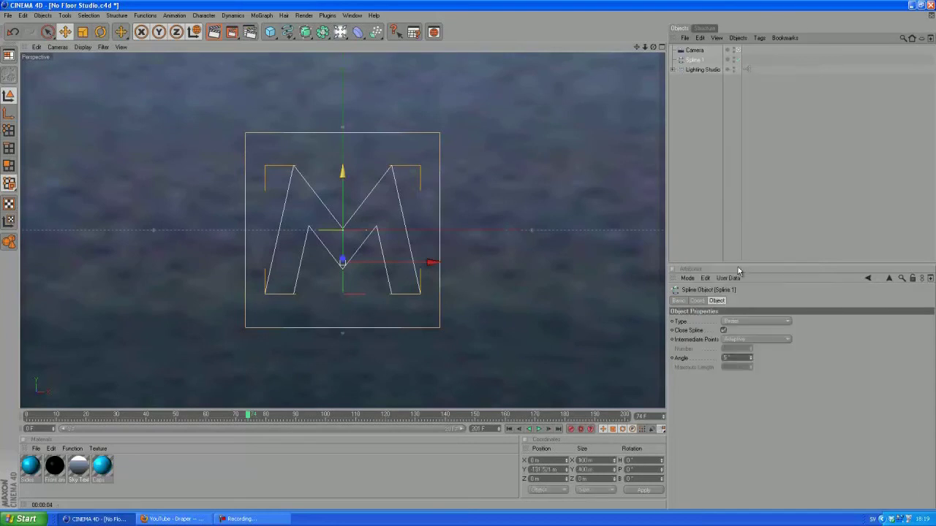
Place the merged spline below Lighting Studio in the object hierarchy and render a preview of the view.
click(693, 109)
drag(694, 61, 707, 102)
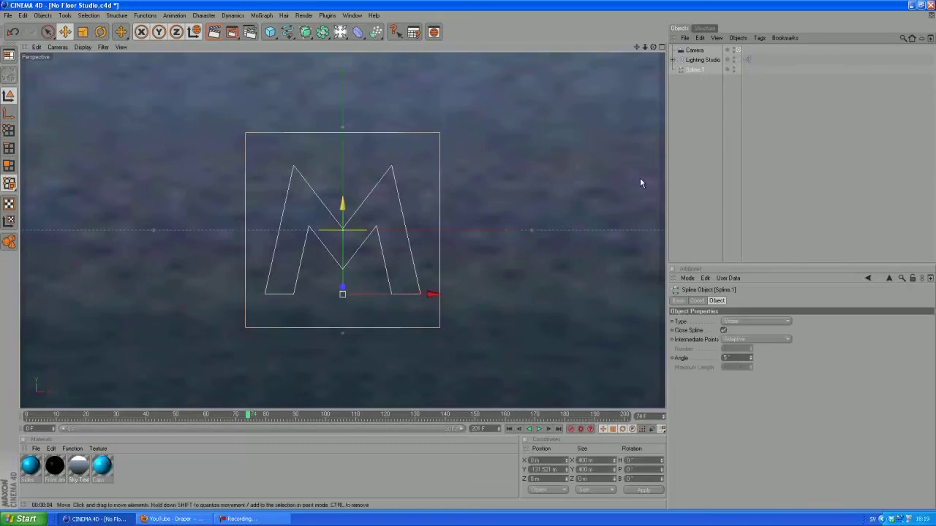
click(219, 32)
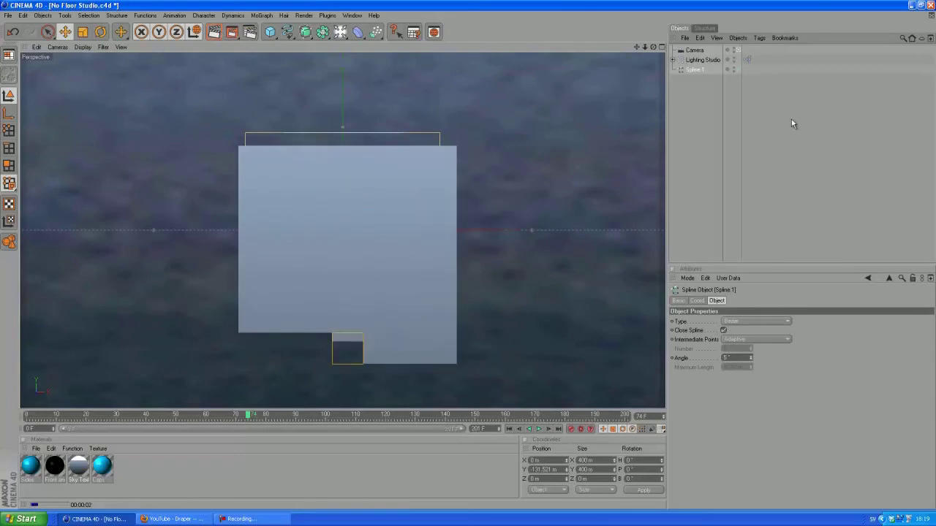
click(702, 115)
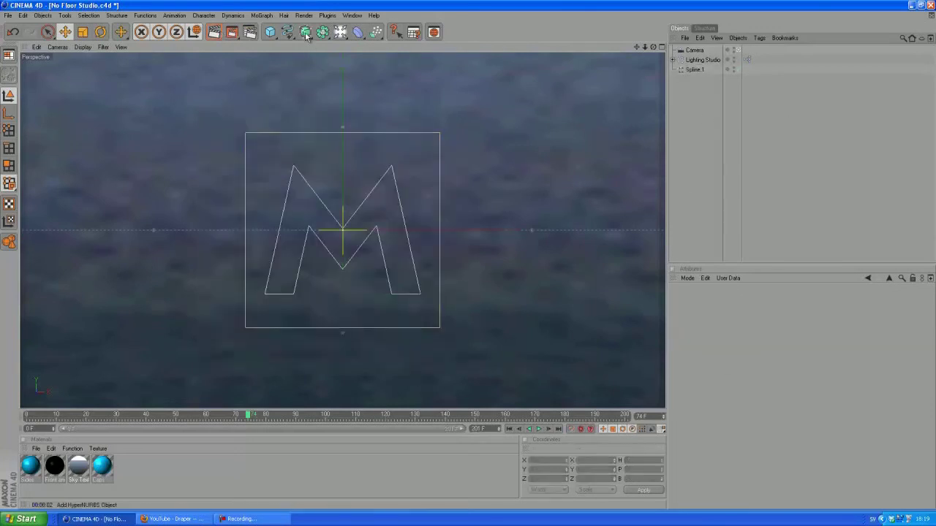
Nest the merged spline in a new Extrude NURBS object and leave the camera view to inspect it from an angle.
drag(306, 33, 402, 42)
drag(692, 73, 693, 79)
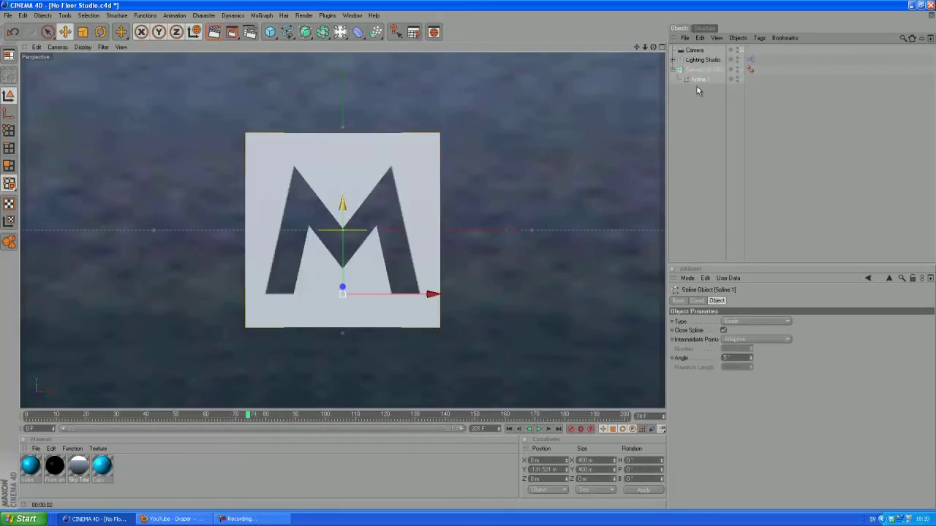
click(740, 49)
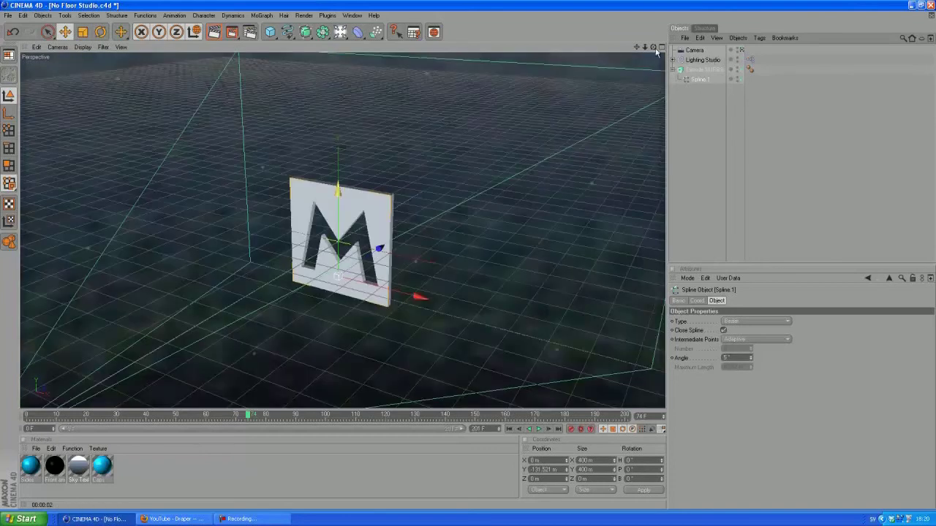
drag(653, 47, 330, 370)
scroll(420, 281, up, 1)
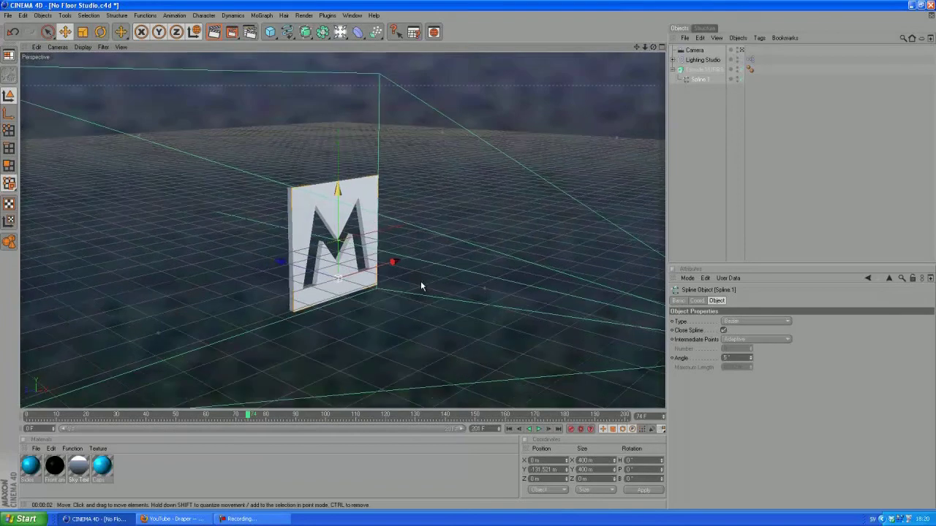
drag(653, 48, 472, 247)
click(812, 141)
Set the Extrude NURBS movement along Z to 50 m.
click(702, 70)
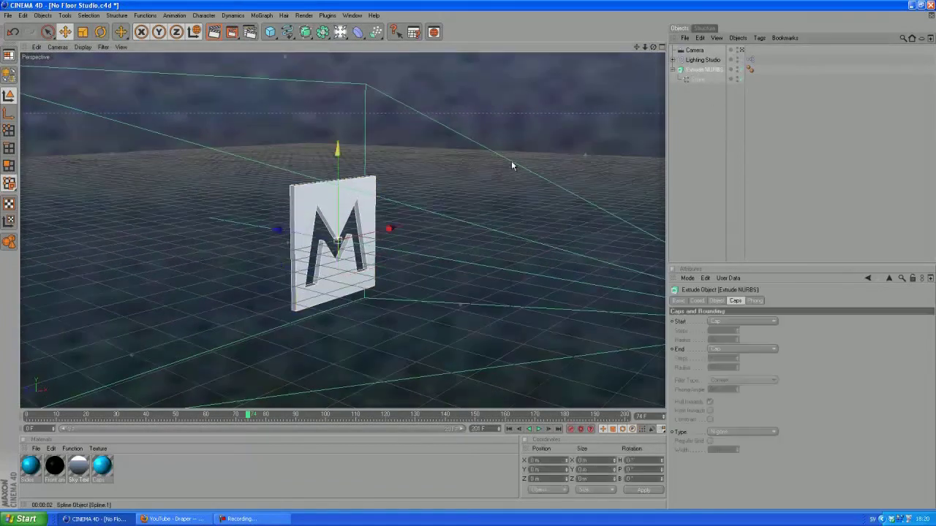
click(716, 301)
double_click(790, 321)
text(50)
key(Return)
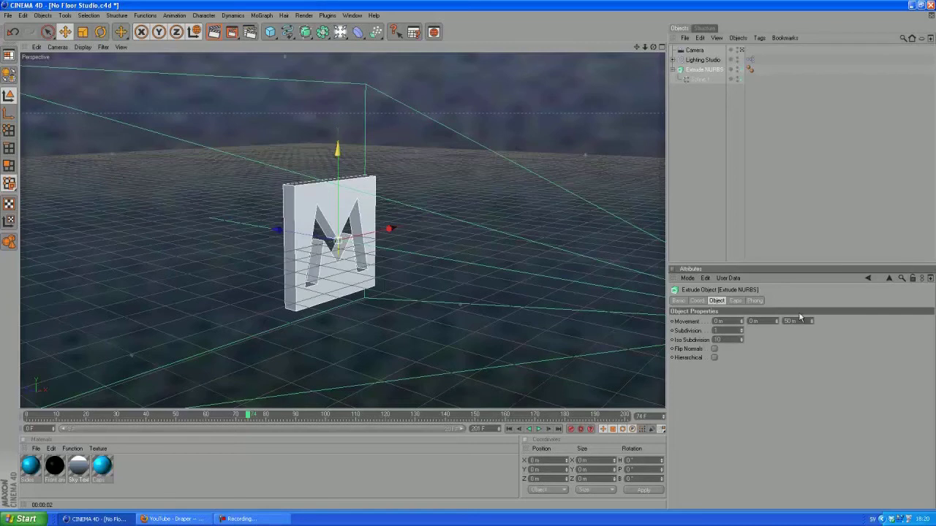
click(701, 145)
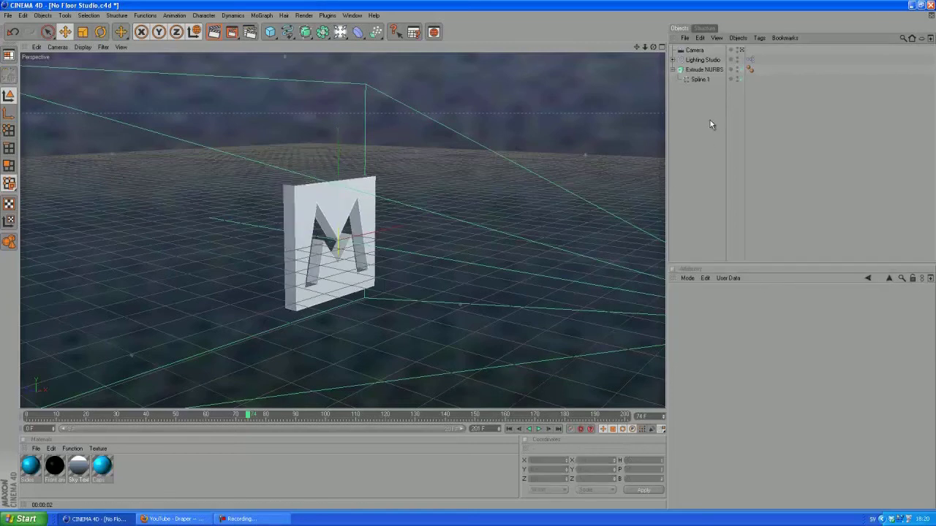
Set both the start and end caps of the Extrude NURBS to Fillet Cap.
click(702, 69)
click(735, 300)
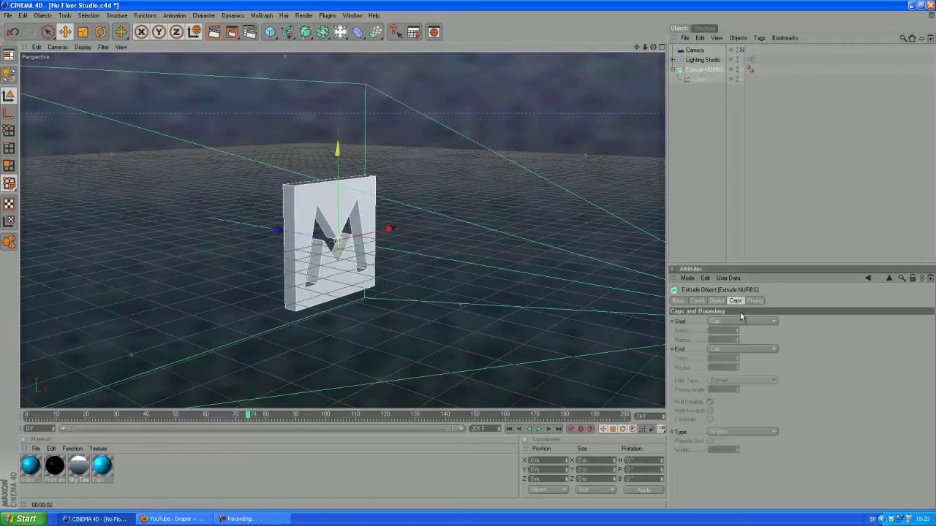
click(742, 321)
click(731, 359)
click(741, 351)
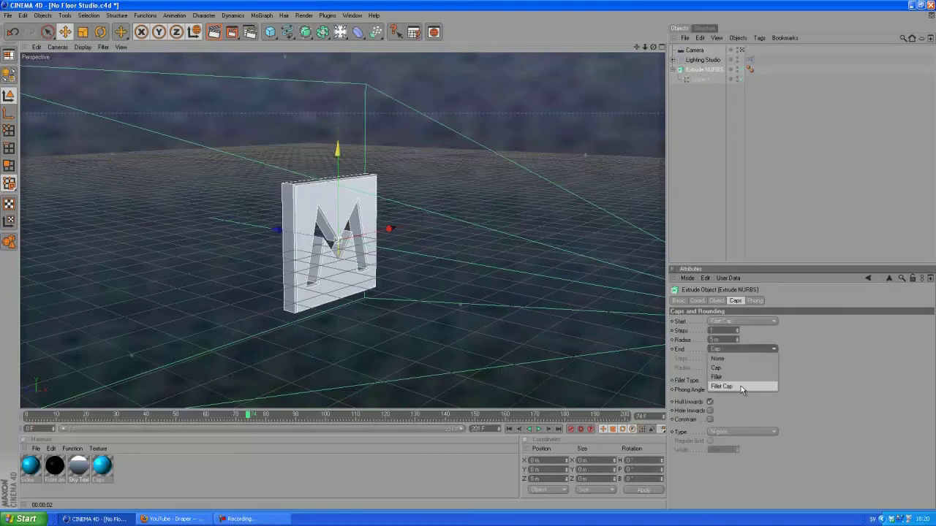
click(739, 386)
Set the start cap's fillet to 5 steps and a 4 m radius, and match the end cap's fillet to it.
drag(729, 331, 670, 336)
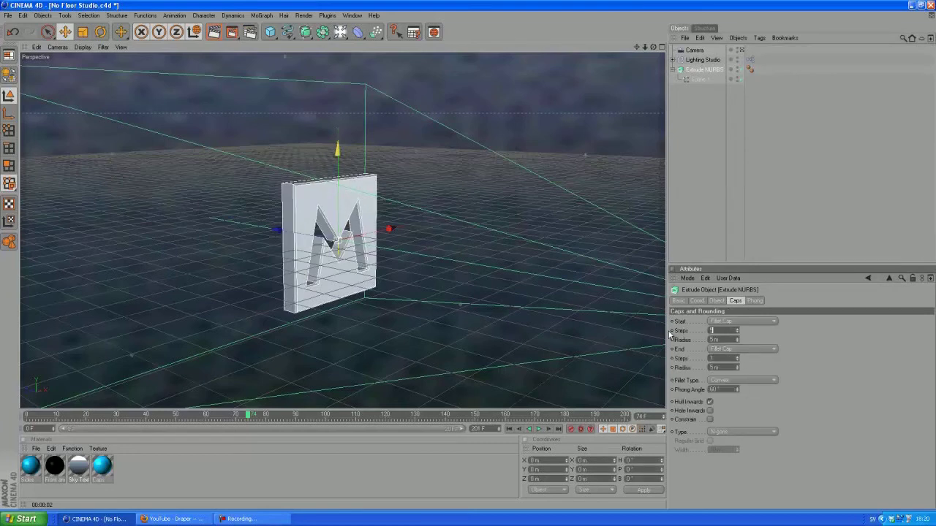
key(Tab)
text(4)
key(Tab)
key(Tab)
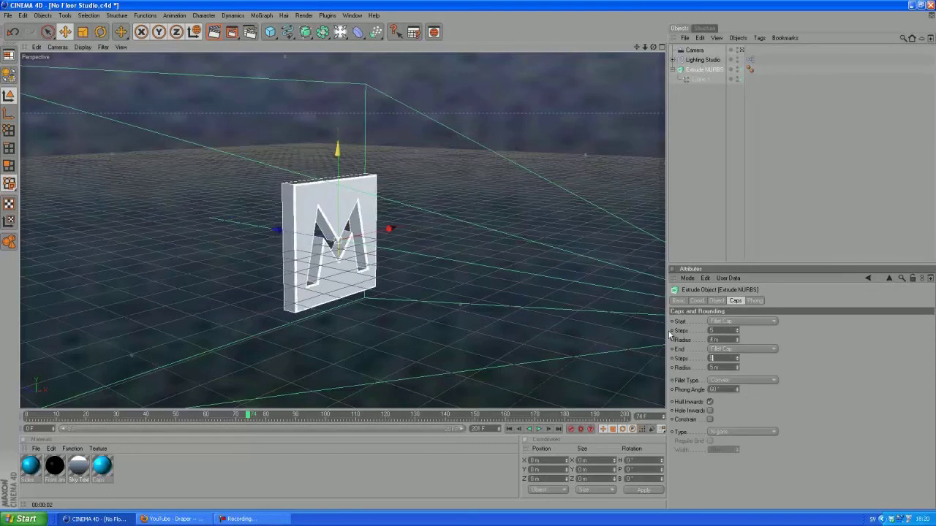
text(4)
key(Tab)
click(693, 213)
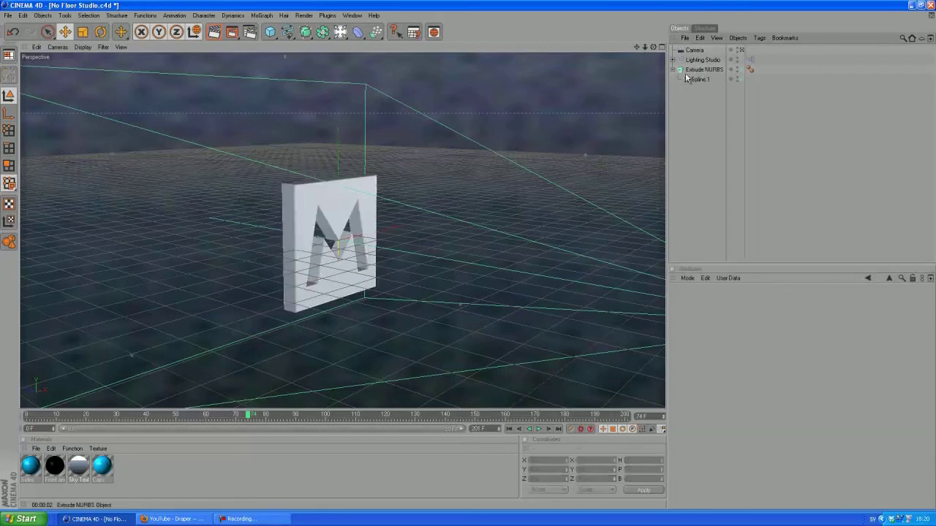
Switch to the camera view and examine the Sides material's reflection settings and its Fresnel gradient.
click(741, 49)
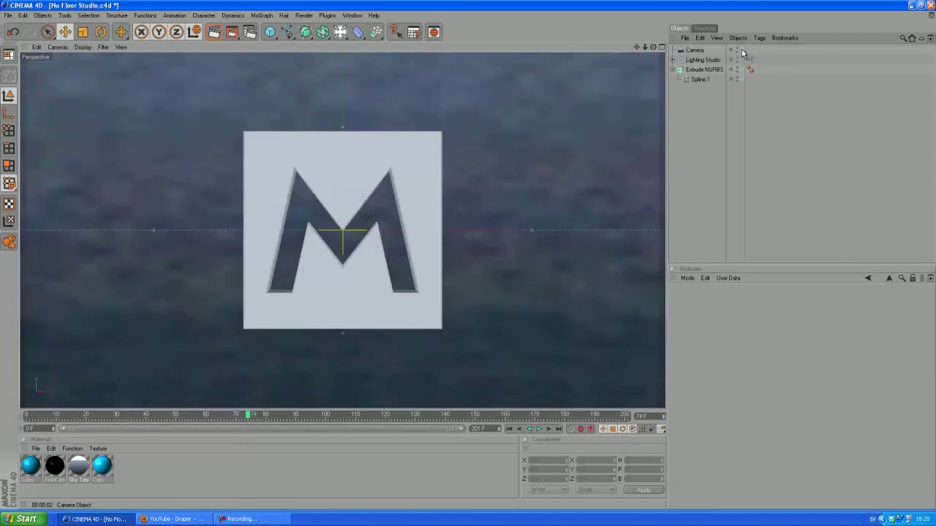
double_click(34, 469)
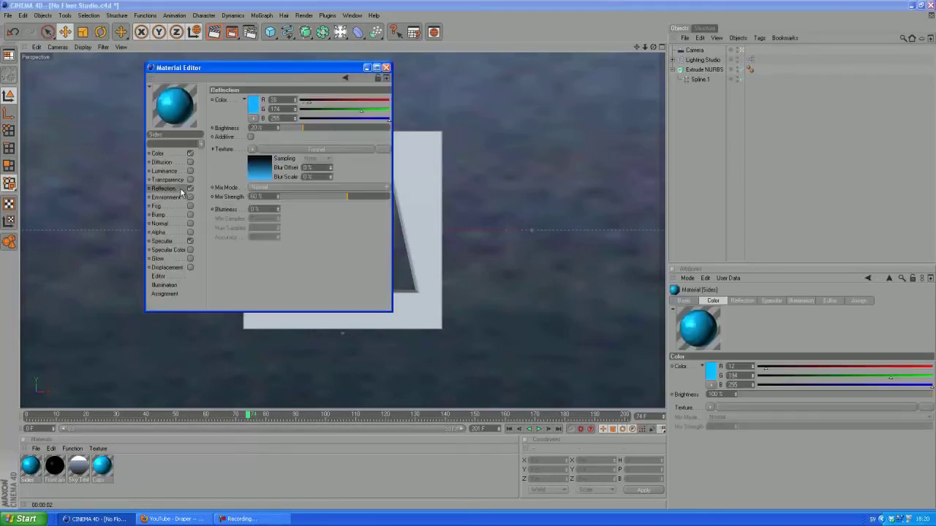
drag(206, 67, 564, 210)
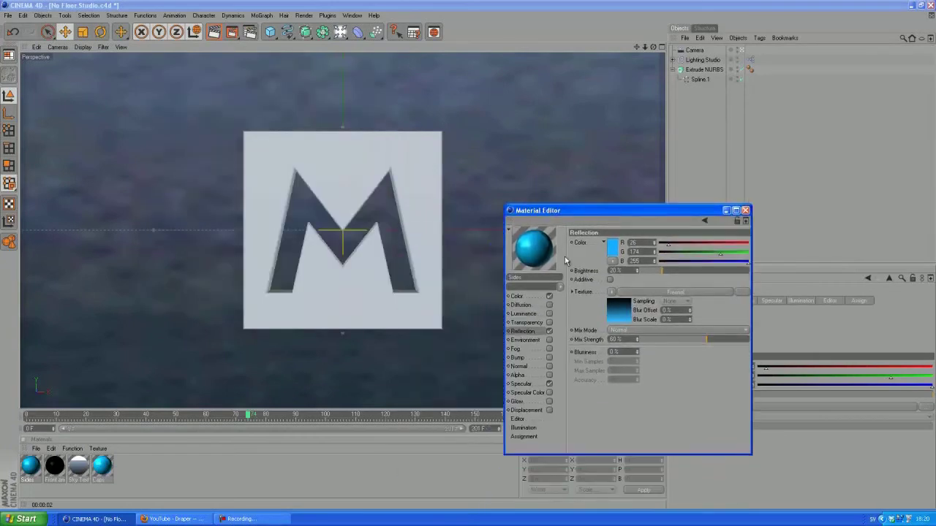
click(625, 320)
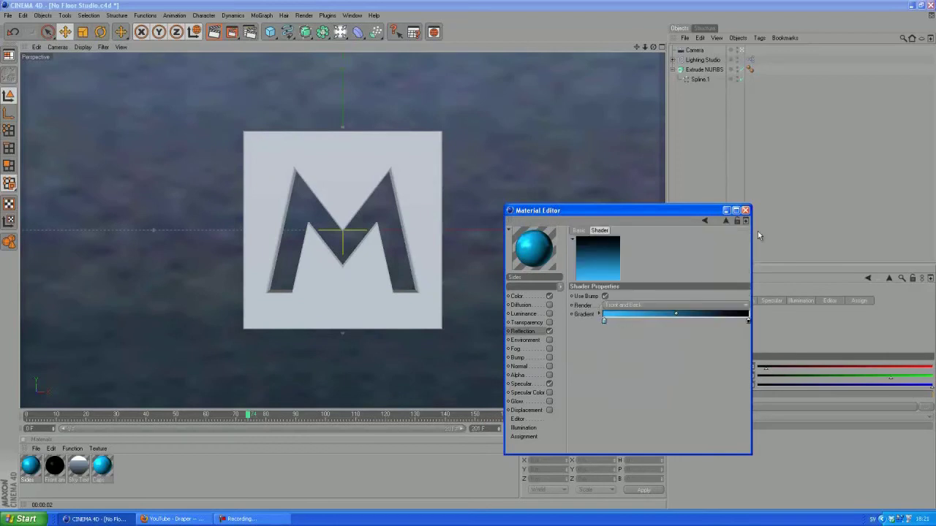
click(745, 211)
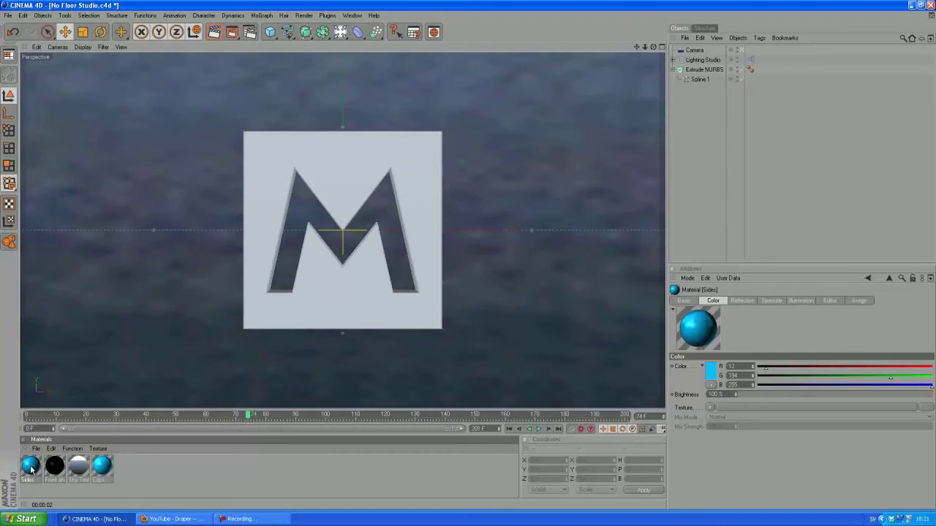
Apply the Sides material to the Extrude NURBS, followed by two tags of the Front and Back material.
drag(34, 470, 701, 70)
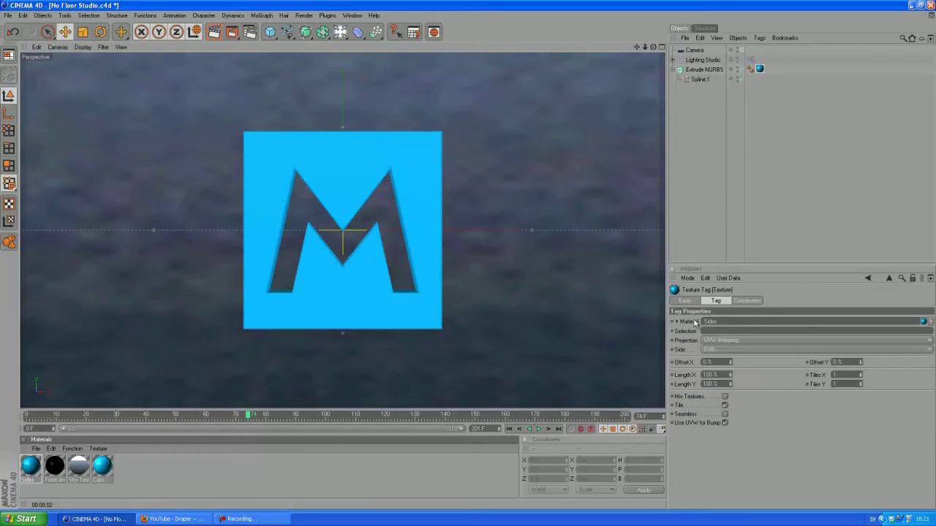
drag(59, 470, 703, 70)
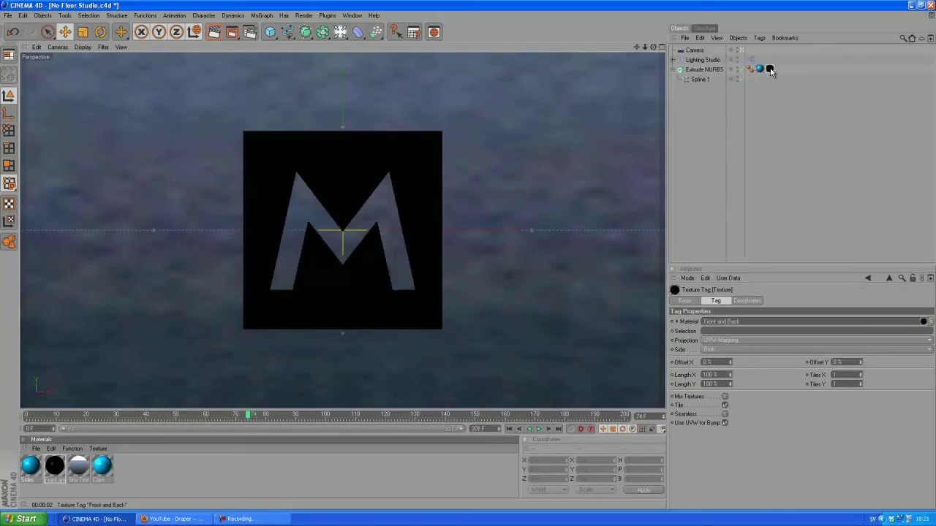
ctrl+drag(779, 69, 779, 70)
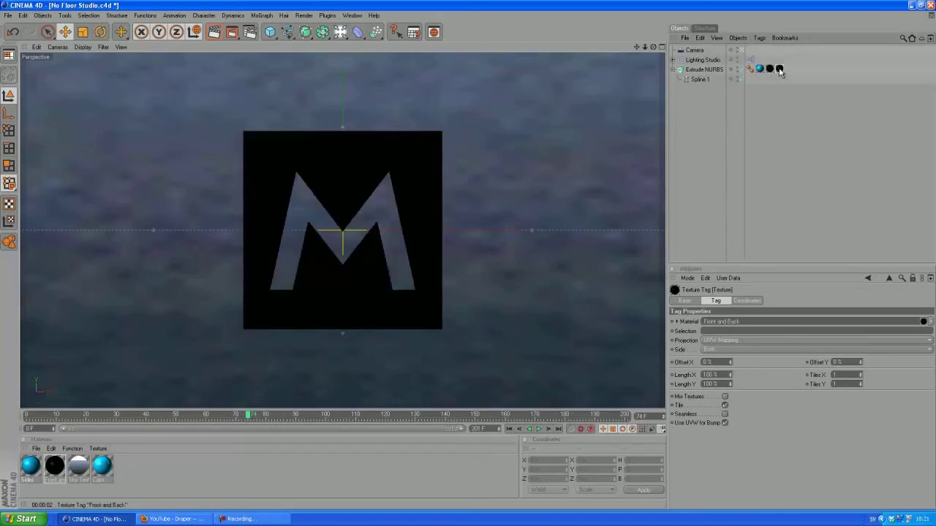
Restrict the two Front and Back texture tags to selections C1 and C2 respectively.
click(702, 331)
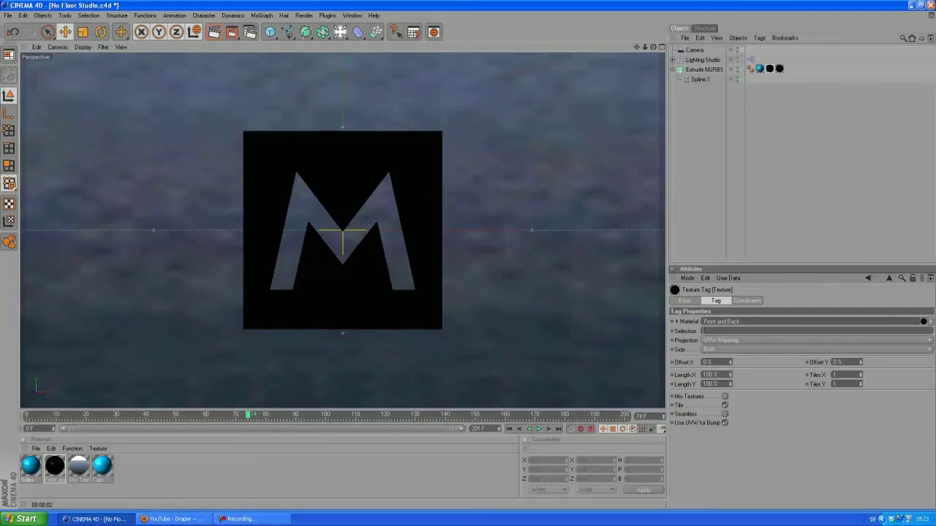
click(706, 330)
text(C1)
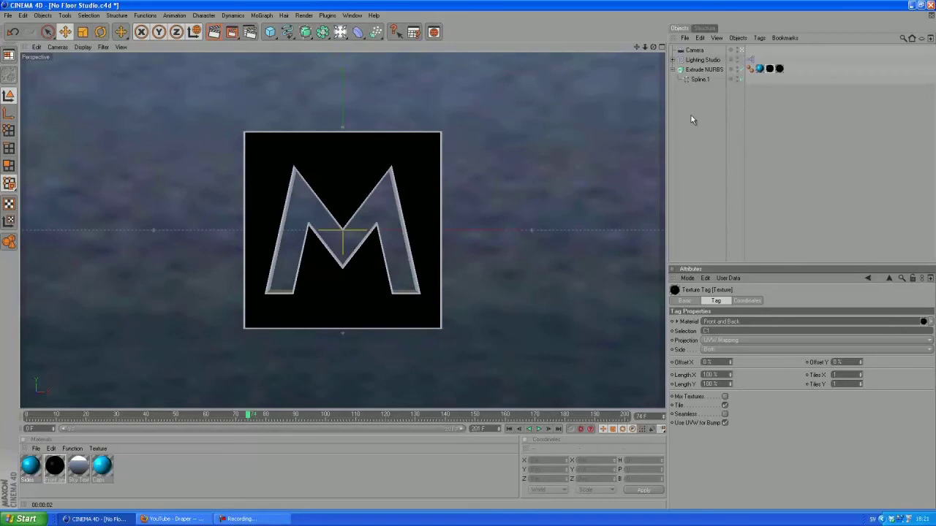
click(780, 69)
click(715, 331)
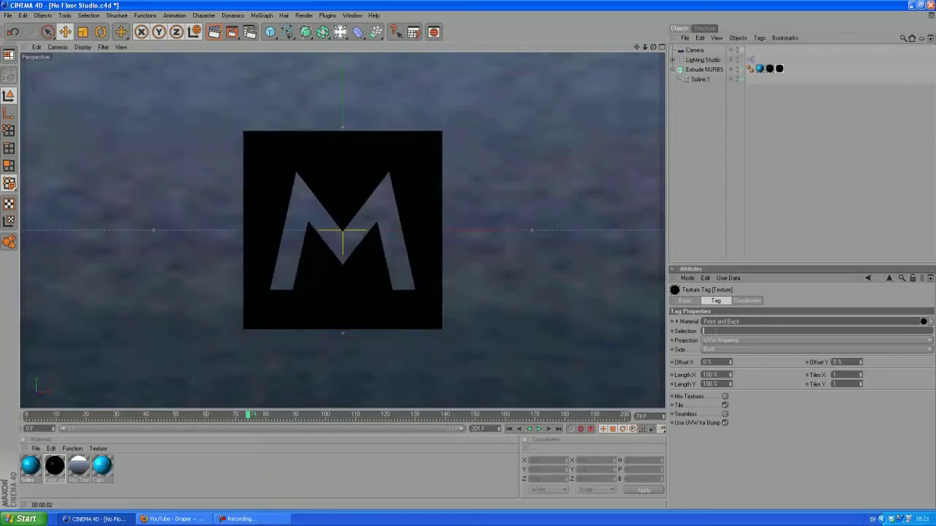
text(C2)
click(696, 205)
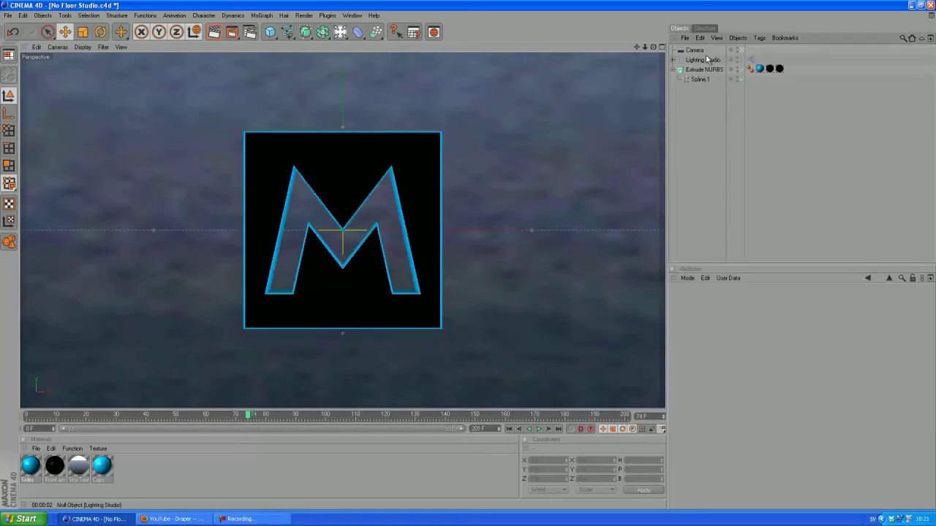
Leave the camera view and inspect the textured block's front and sides from several angles.
click(742, 51)
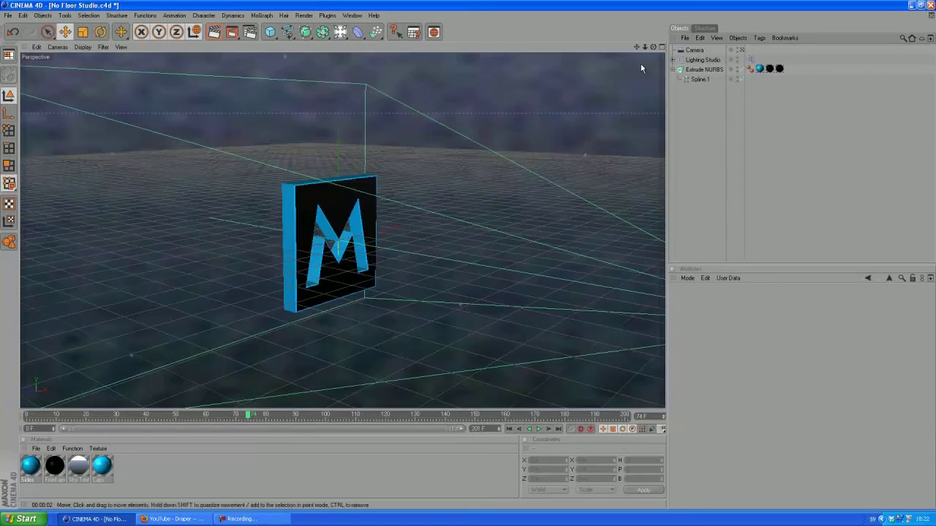
drag(654, 48, 247, 234)
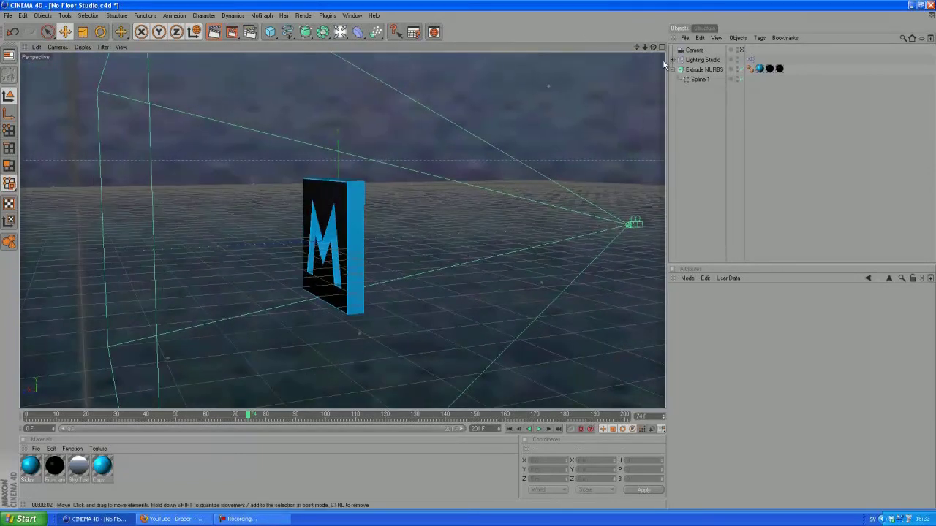
drag(653, 47, 232, 326)
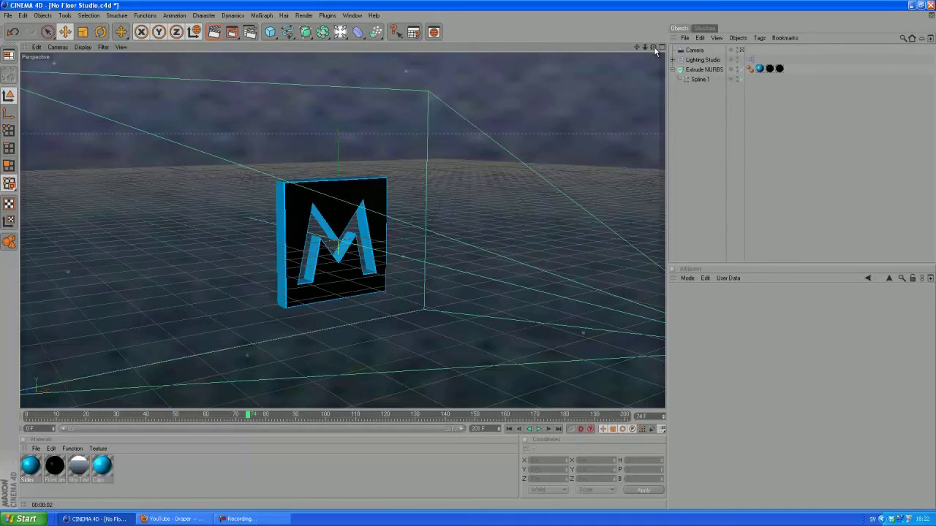
mouse_move(653, 47)
mouse_down()
mouse_move(394, 258)
mouse_move(503, 253)
mouse_move(468, 259)
mouse_move(652, 47)
mouse_up()
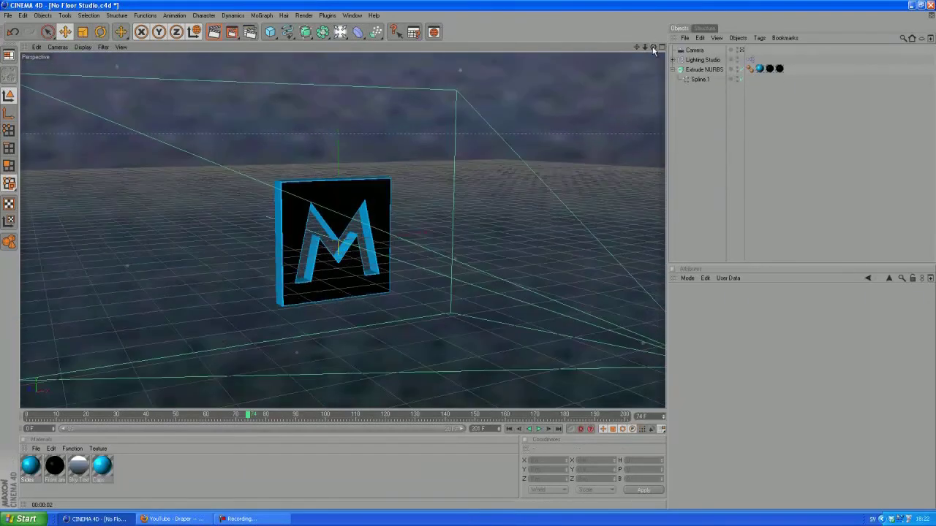
click(740, 49)
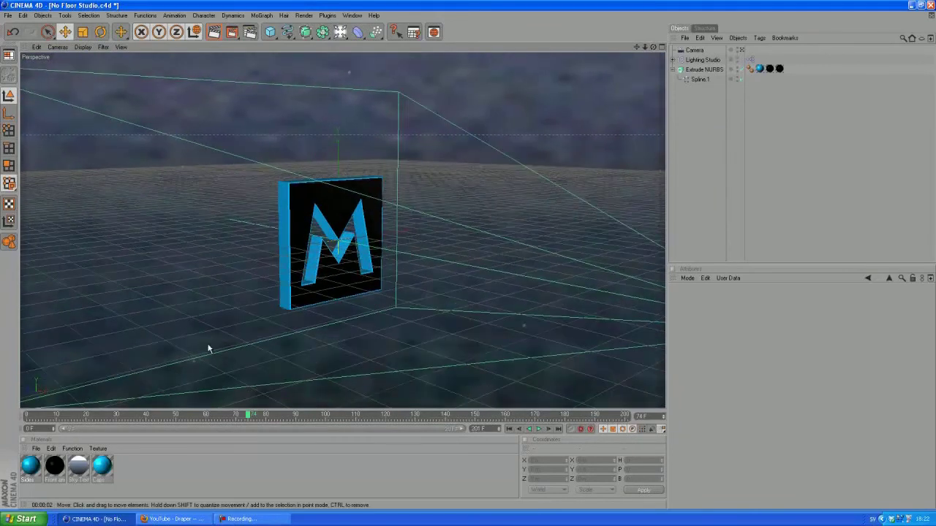
Enable Glow on the Caps material with 20% inner strength and 0% outer strength.
double_click(102, 468)
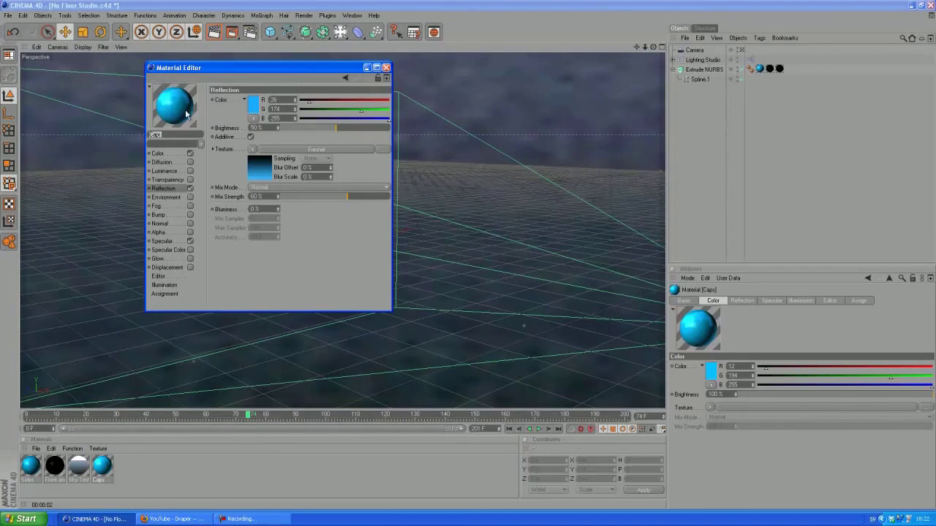
click(171, 155)
click(176, 185)
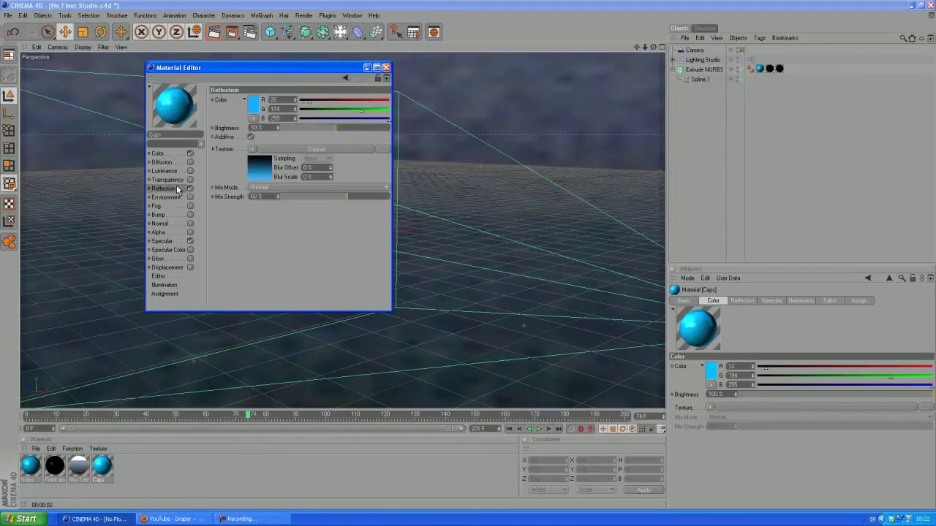
click(176, 260)
click(190, 258)
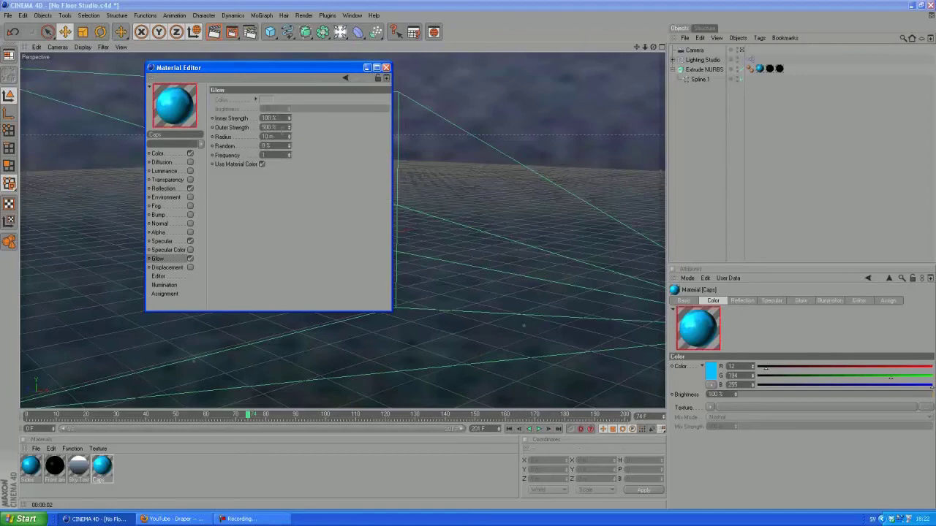
drag(282, 130, 232, 131)
text(0)
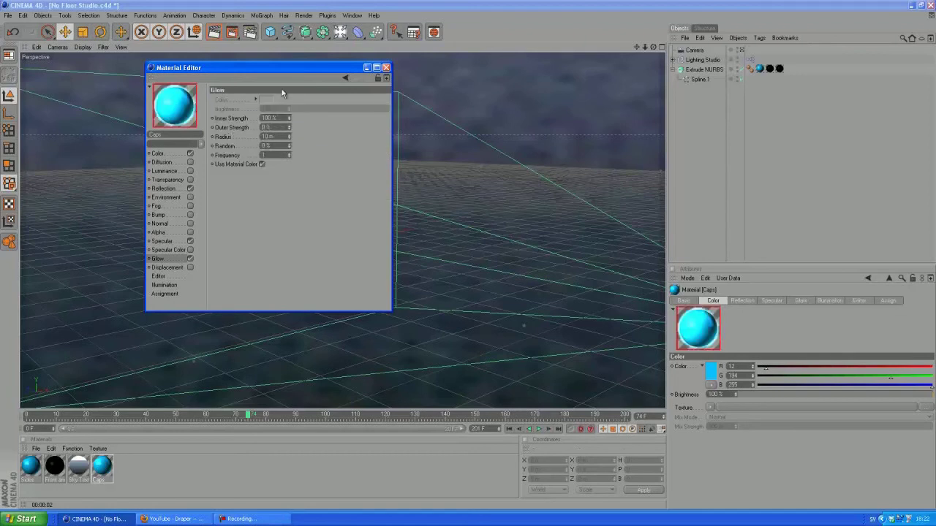
key(shift+Tab)
text(20)
key(Return)
click(386, 68)
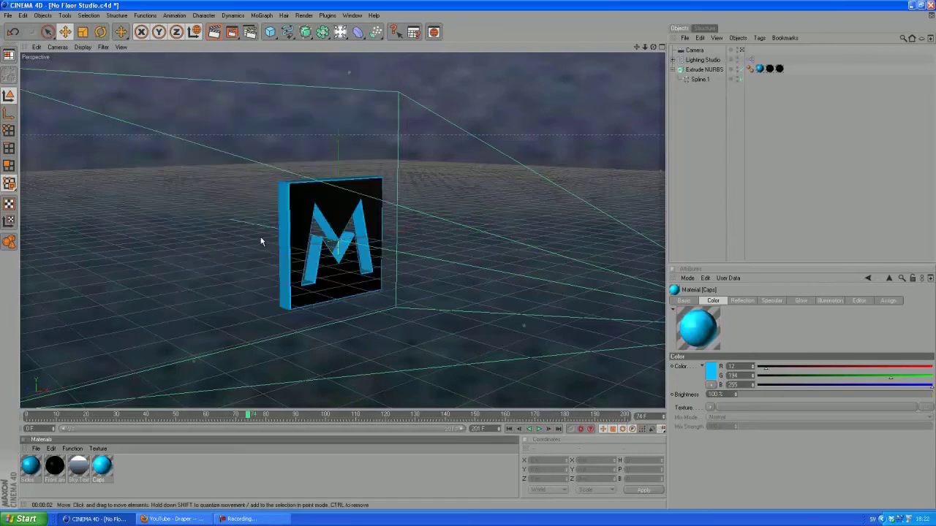
Apply two Caps material tags to the Extrude NURBS and restrict the first one to selection R1.
drag(105, 467, 711, 66)
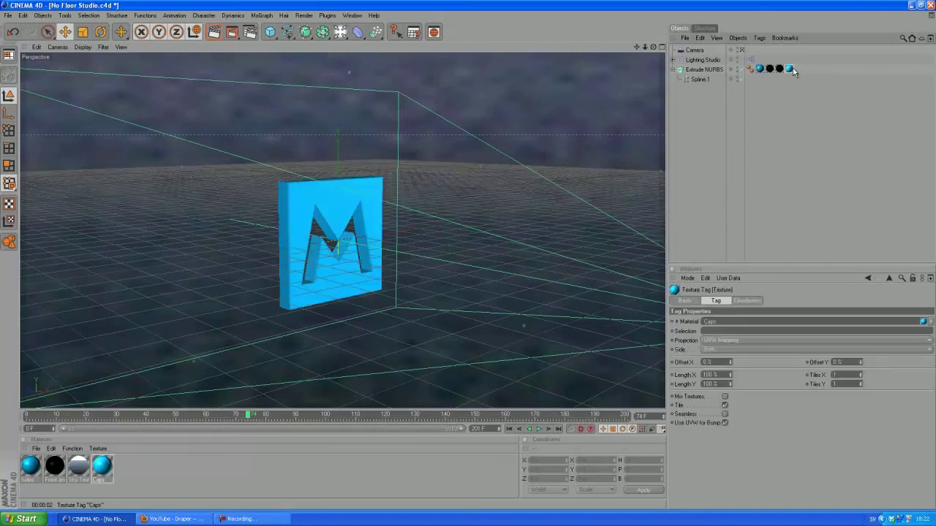
drag(796, 67, 798, 67)
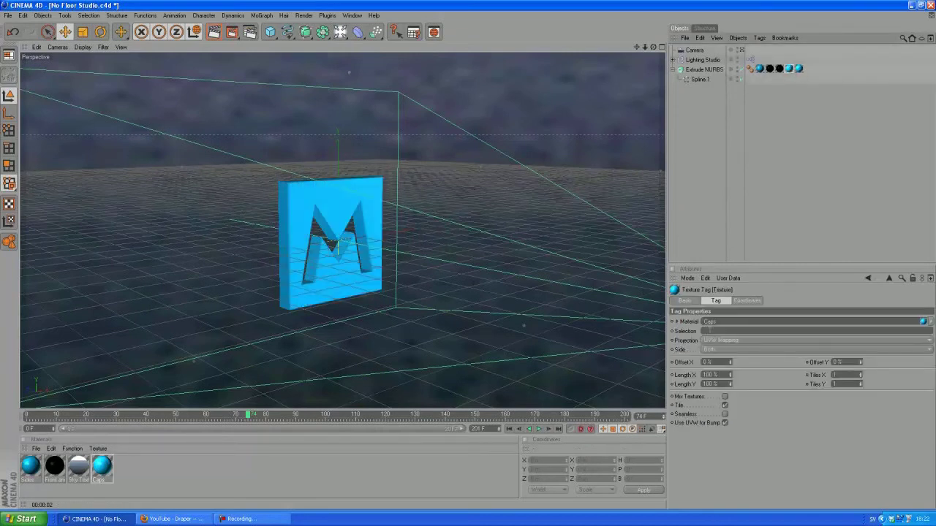
click(706, 330)
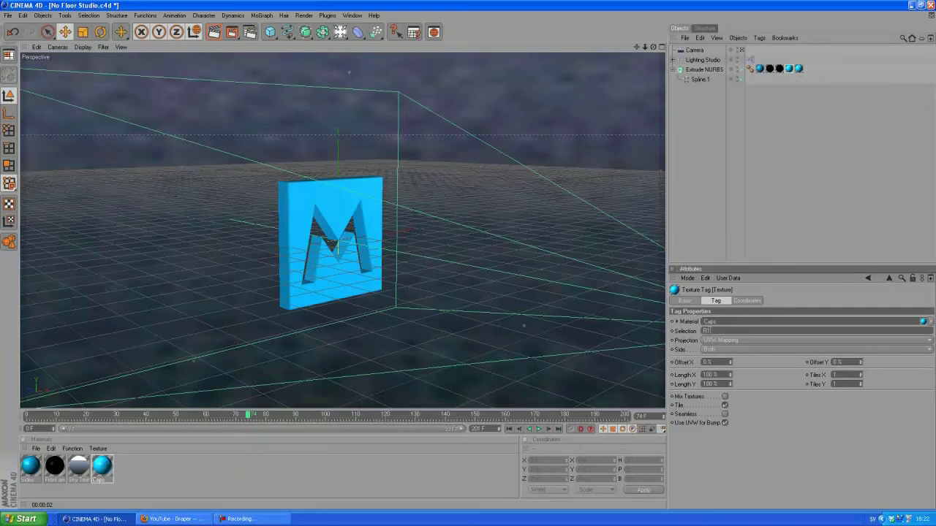
text(R1)
key(Return)
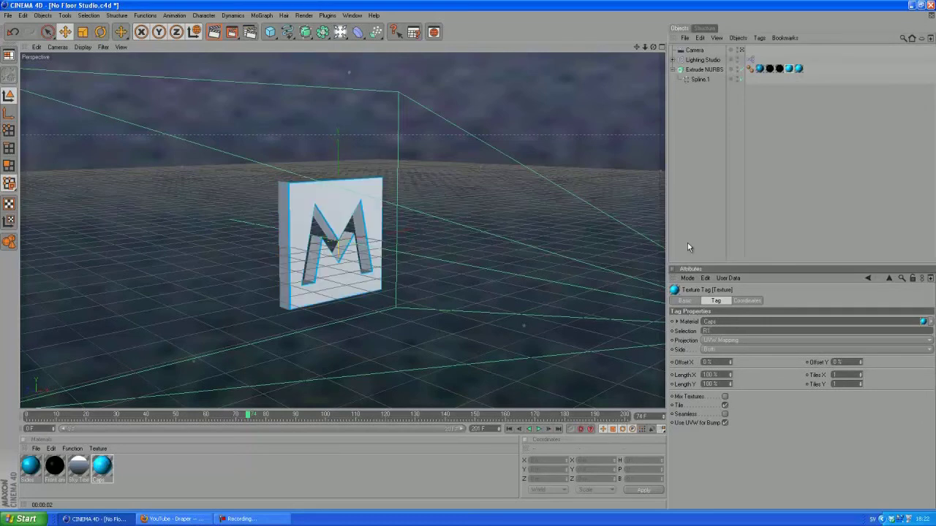
Restrict the second Caps texture tag on the Extrude NURBS to selection R2.
click(799, 69)
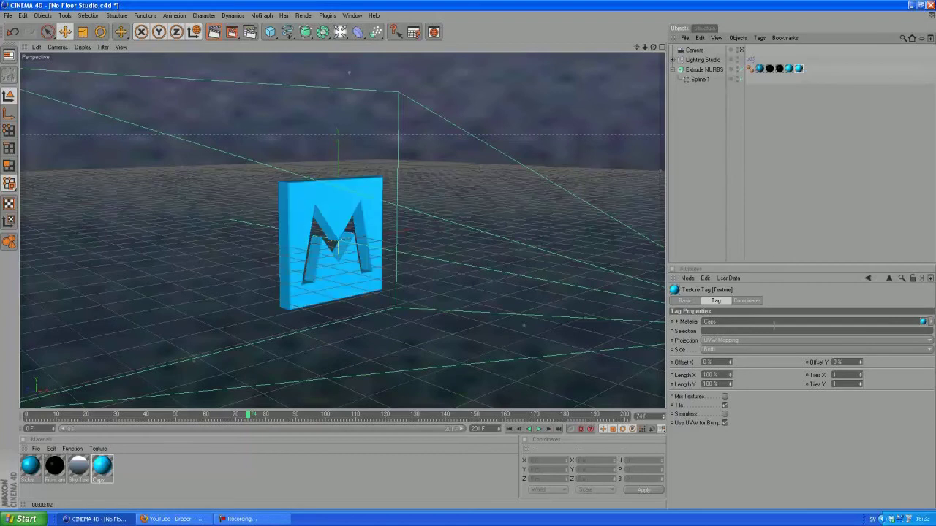
click(753, 330)
text(R2)
key(Return)
click(706, 120)
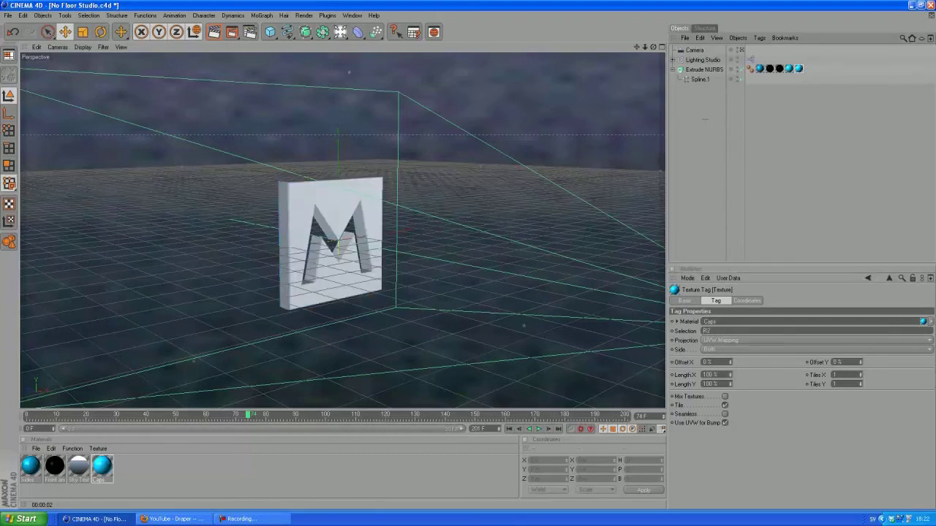
drag(655, 48, 468, 259)
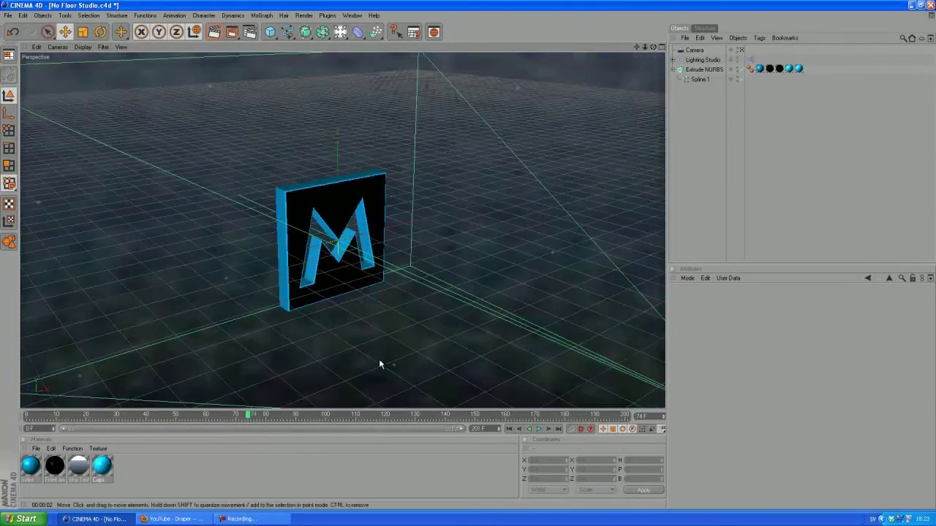
At frame 70, keyframe the Extrude NURBS's H rotation at 0° and Z position at 0 m.
drag(249, 416, 239, 415)
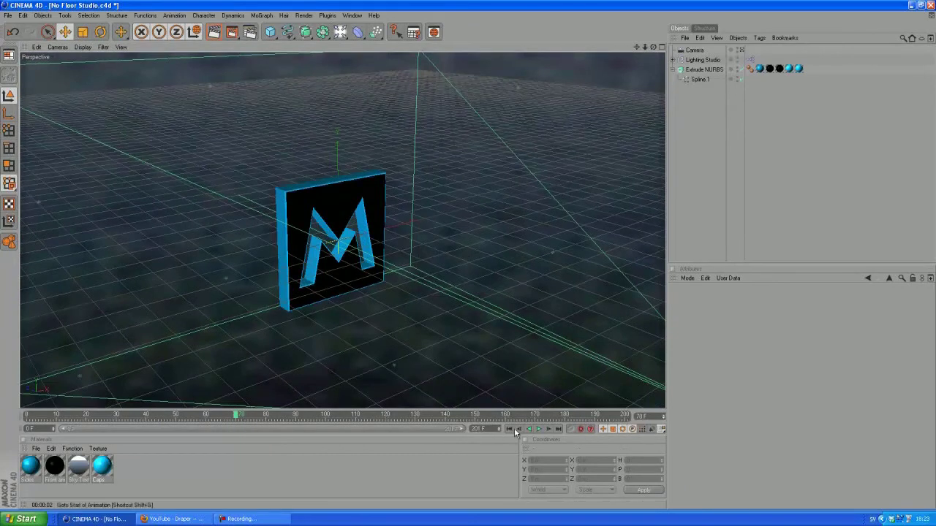
click(714, 72)
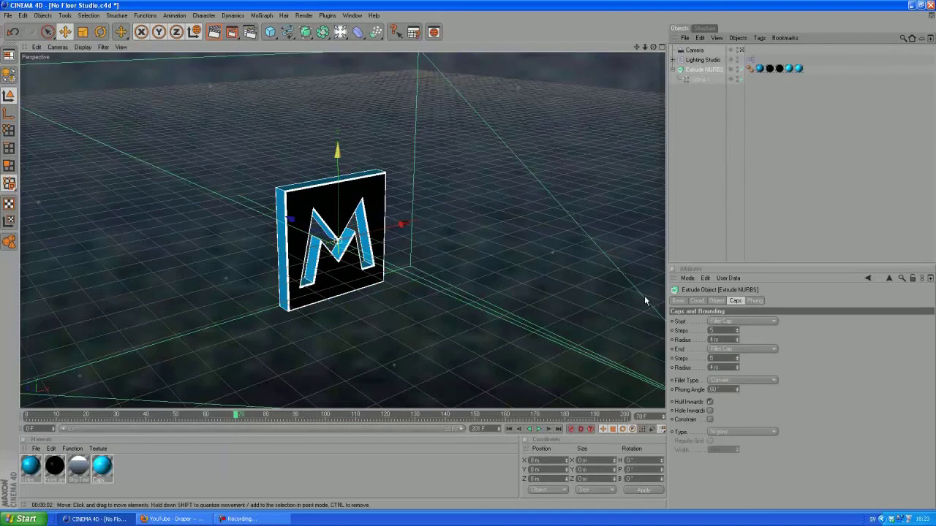
click(699, 301)
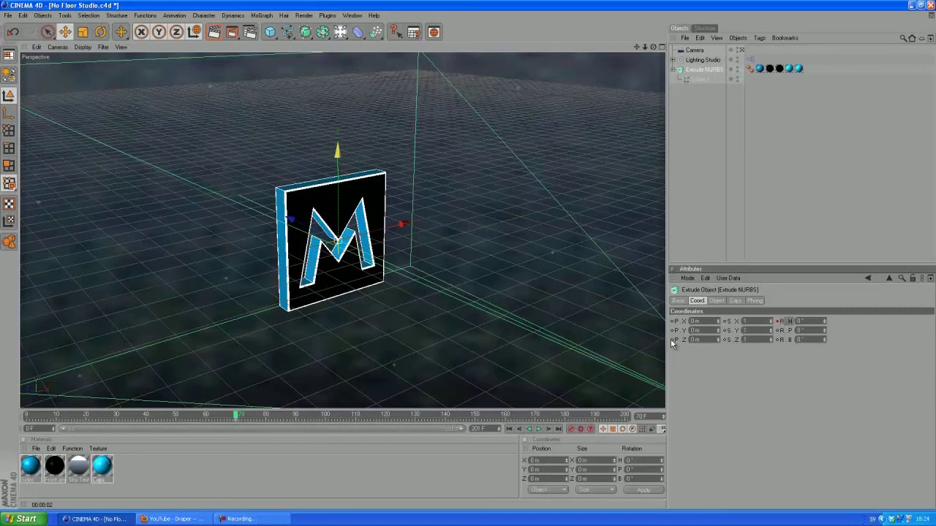
ctrl+click(671, 340)
At frame 0, set the Extrude NURBS's Z position to 1000 m and keyframe it.
drag(236, 418, 27, 419)
drag(706, 340, 677, 342)
key(ctrl+z)
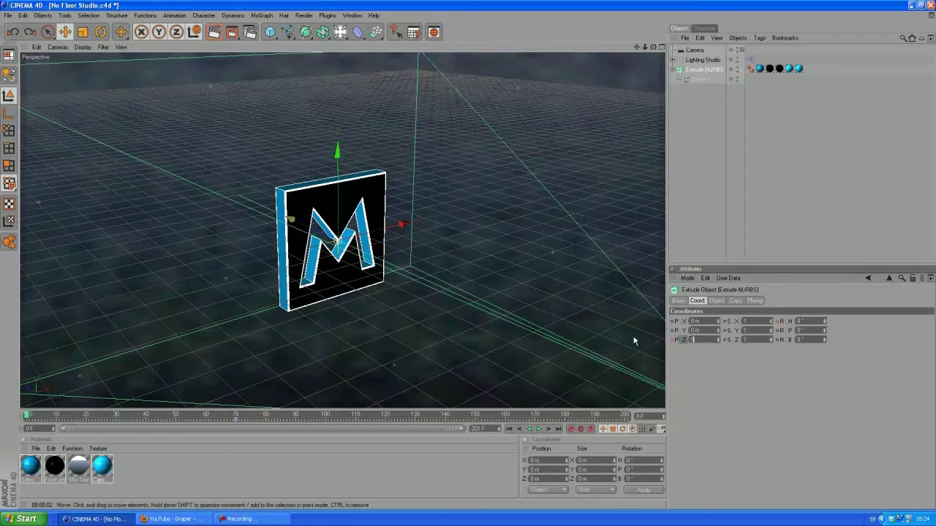
key(Return)
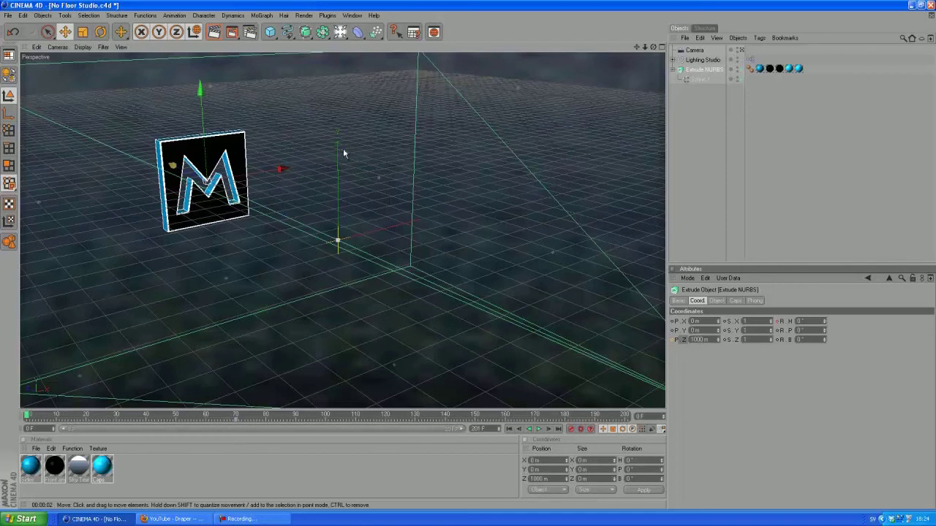
ctrl+click(672, 341)
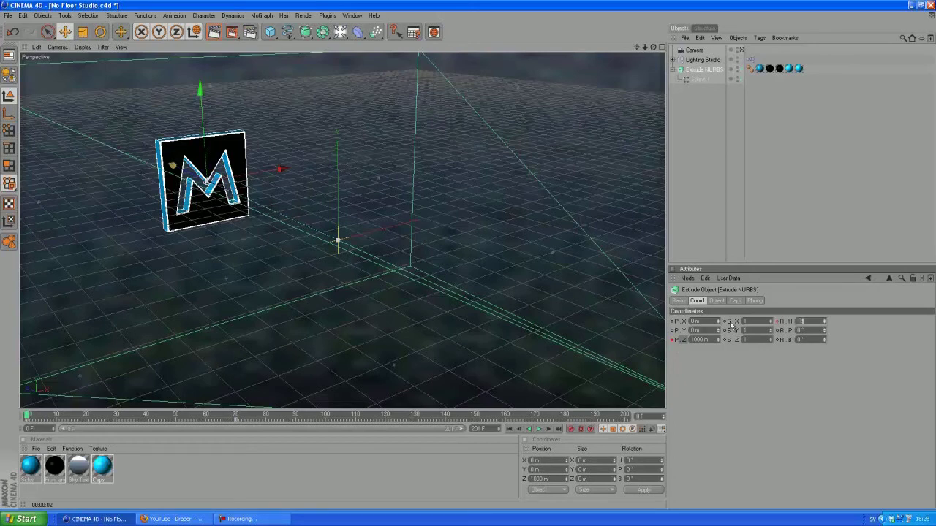
At frame 0, keyframe the Extrude NURBS's H rotation at 180° and play the animation.
ctrl+click(777, 323)
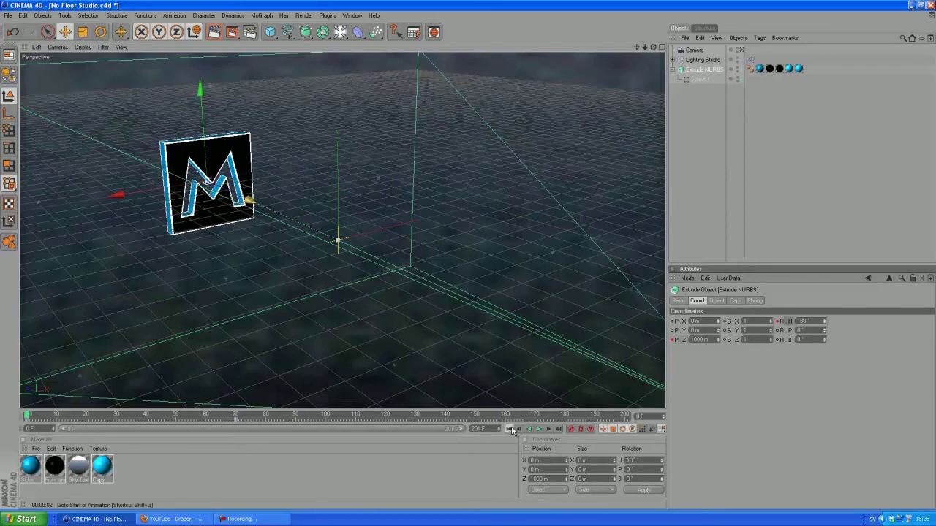
click(538, 430)
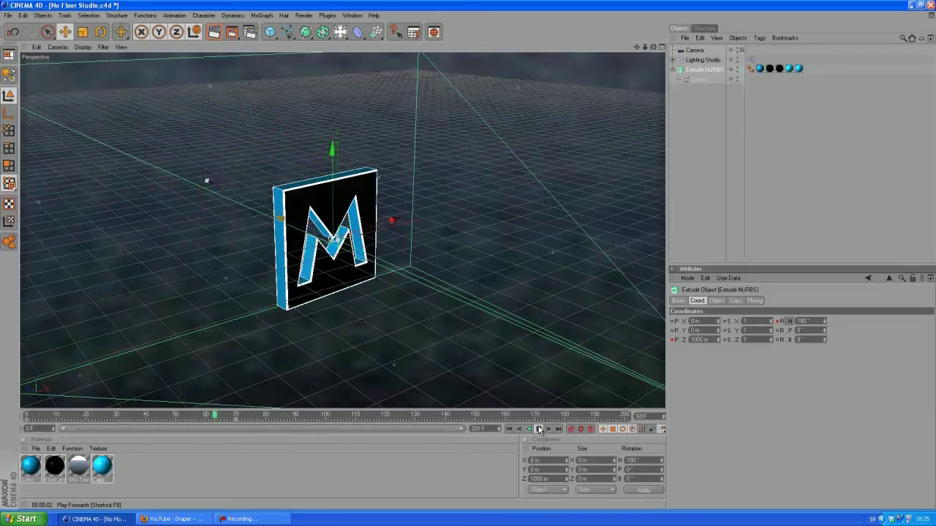
click(539, 430)
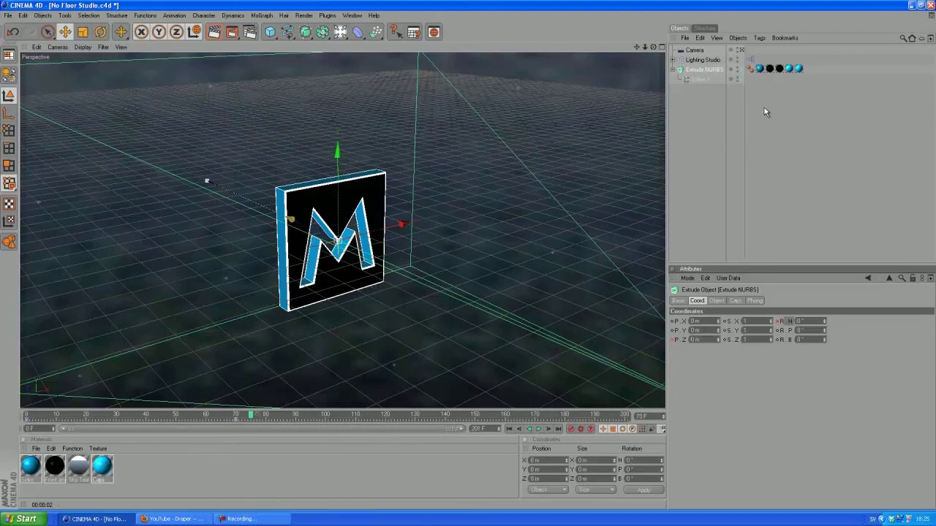
Look through the scene's Camera, replay the animation from the first frame and render the current view.
click(740, 50)
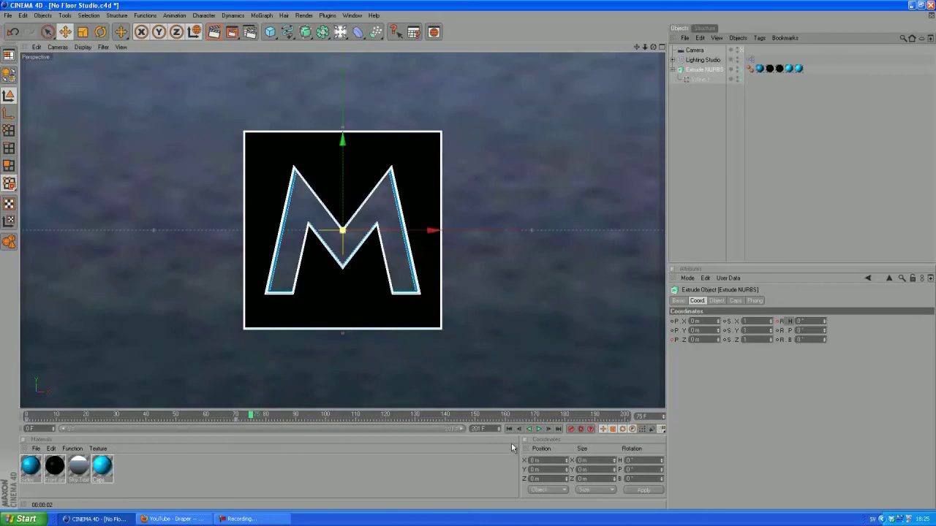
click(509, 429)
click(539, 429)
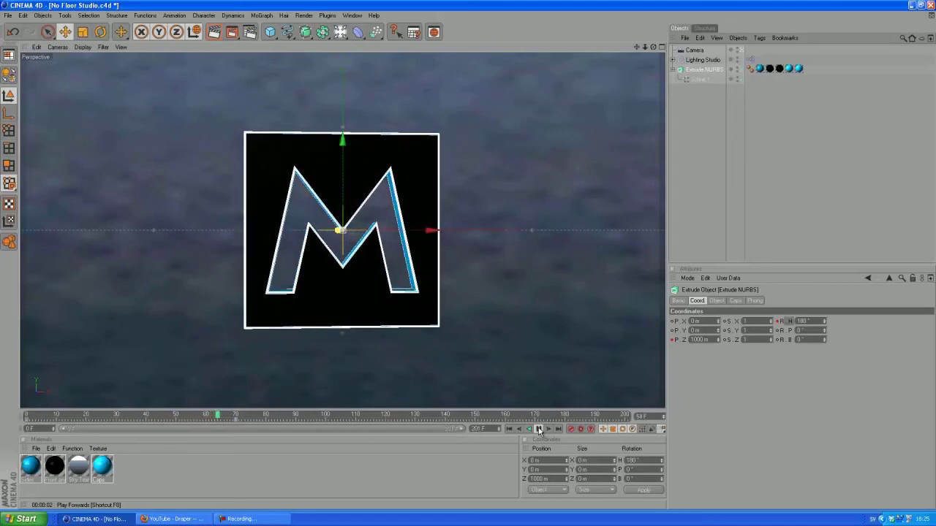
click(539, 429)
click(539, 429)
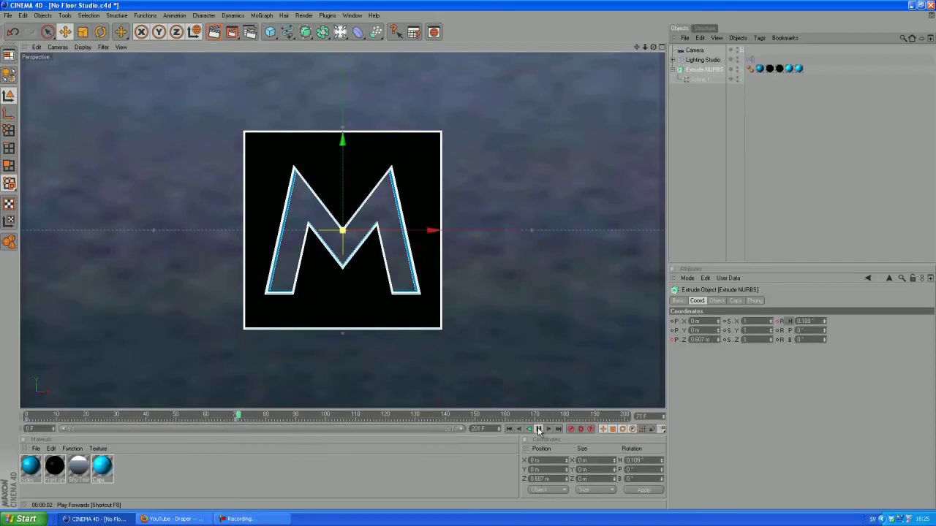
click(214, 33)
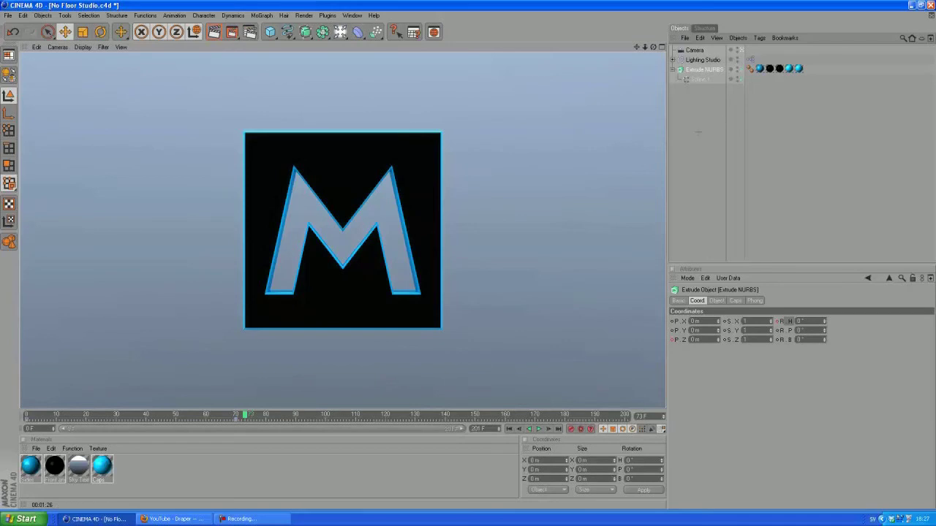
Add a MoGraph Text Object with nothing else selected and set its alignment to Middle.
click(699, 132)
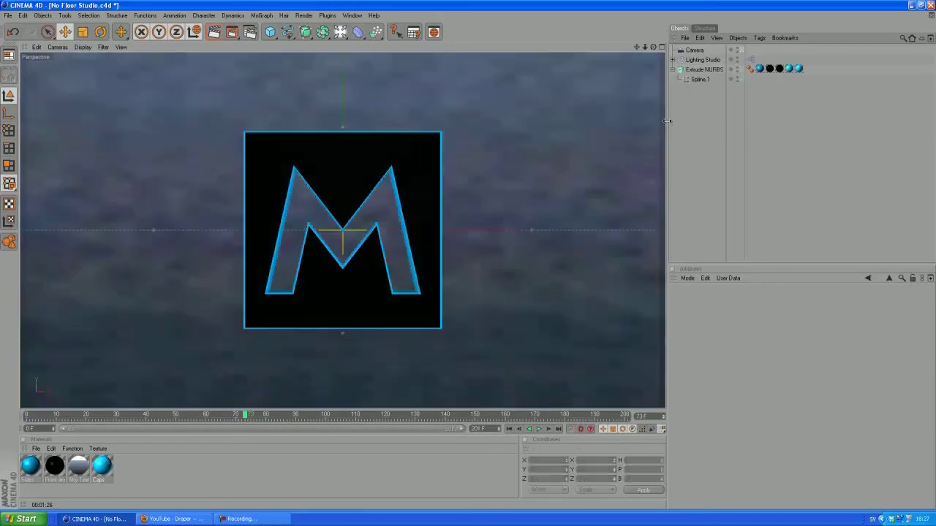
click(262, 16)
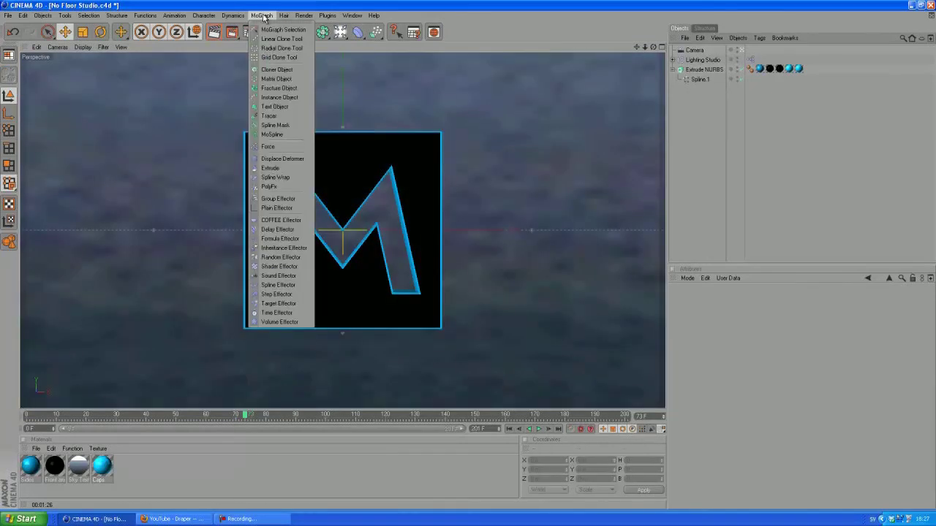
click(282, 110)
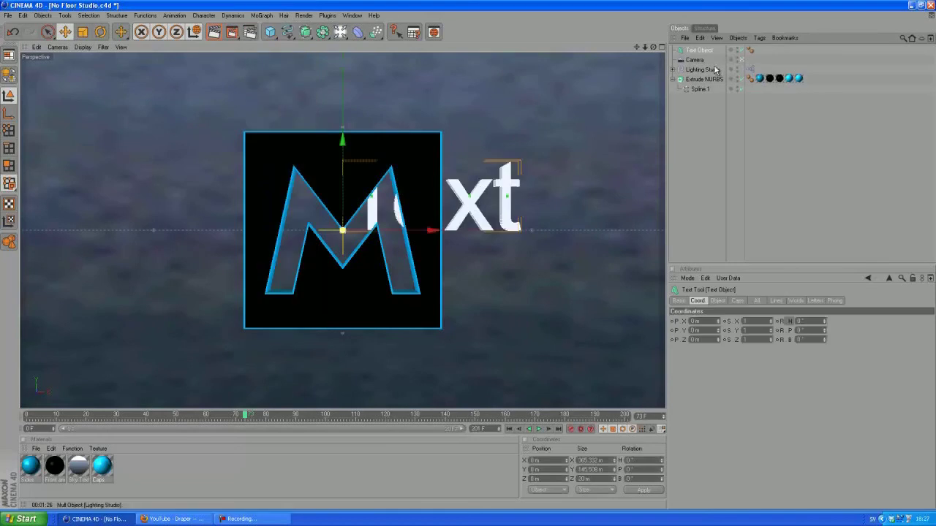
click(717, 300)
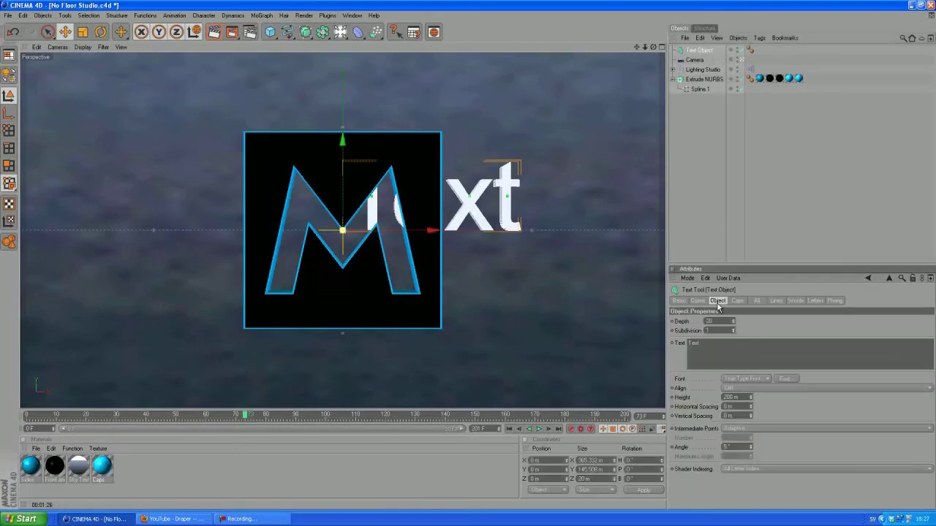
click(750, 387)
click(740, 406)
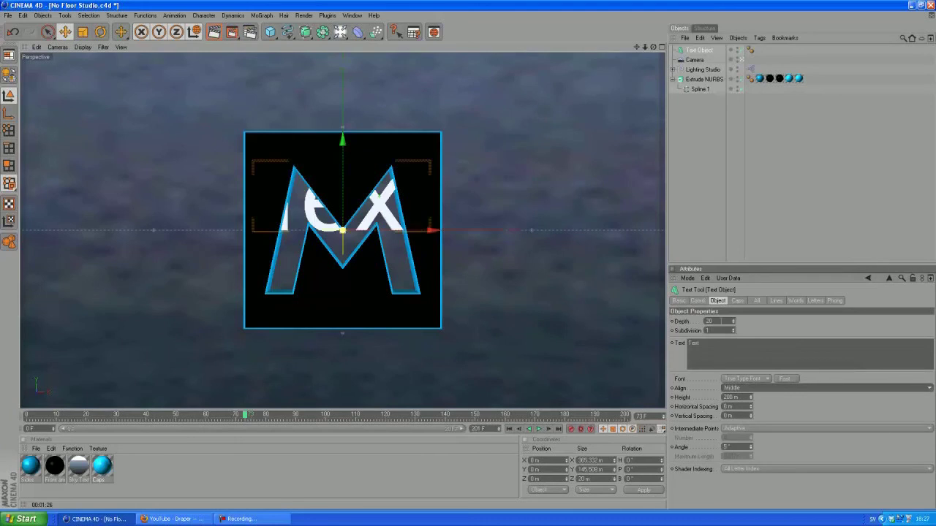
Set the Text Object's depth to 40 and its text to PURE.
click(707, 321)
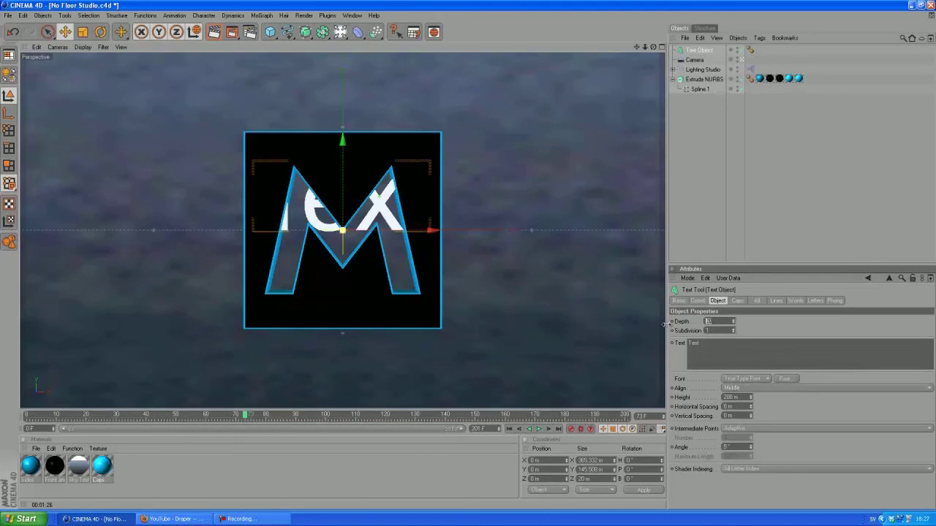
text(40)
key(Return)
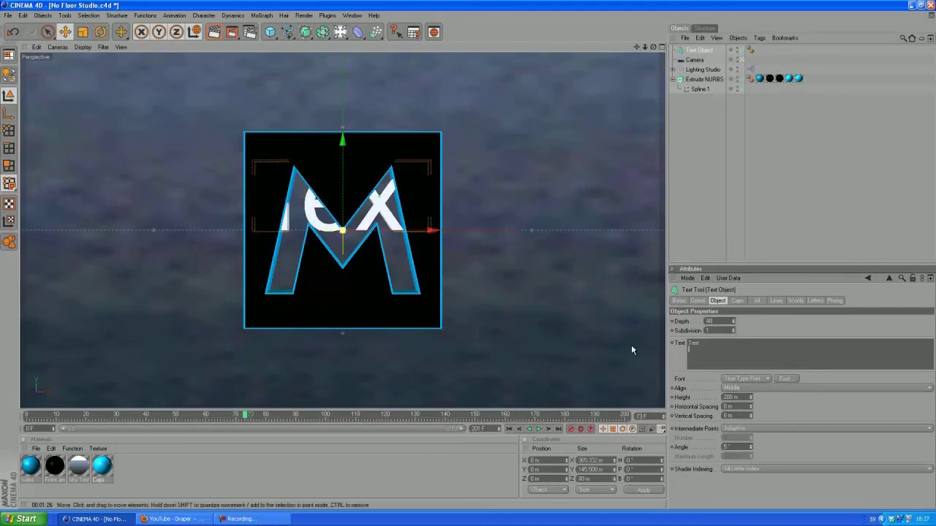
drag(646, 348, 666, 334)
text(PURE)
click(764, 323)
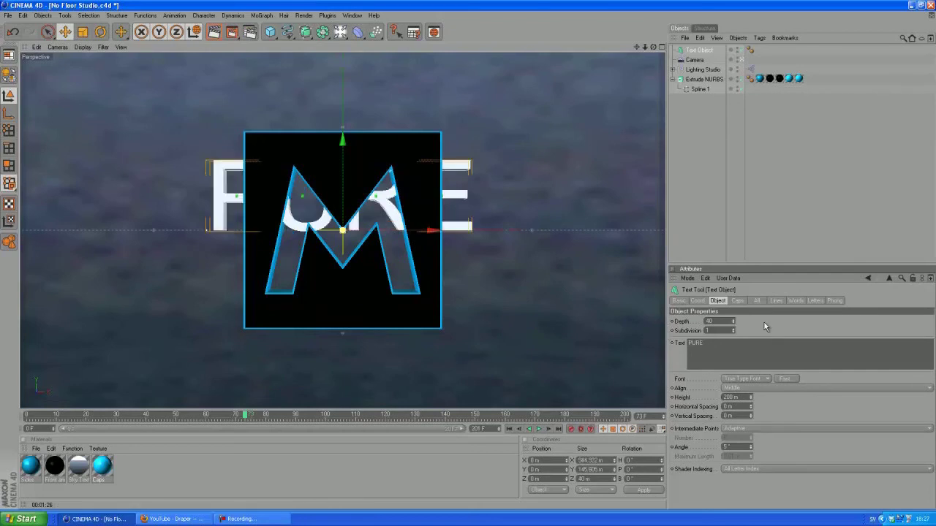
Change the text's font to Cafe Nero M54 and raise it above the M block to Y about 217 m.
click(785, 379)
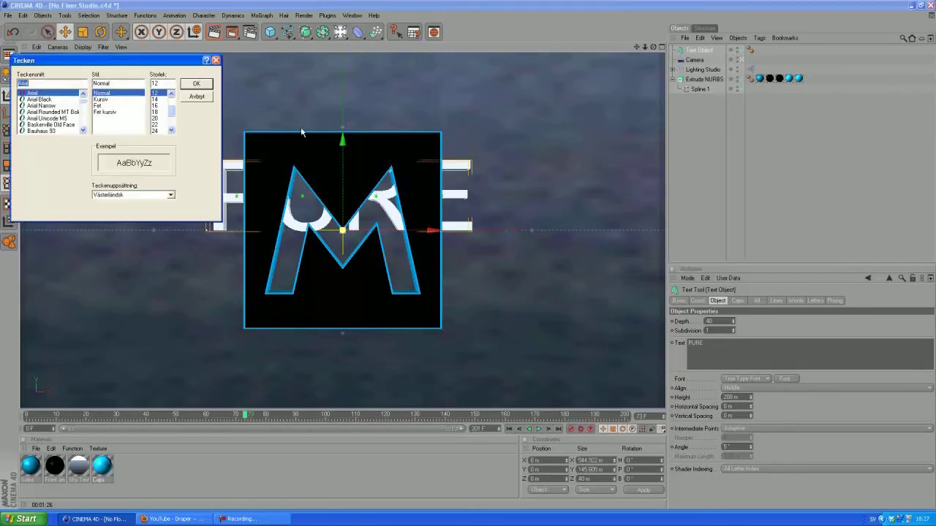
text(cafe)
click(49, 98)
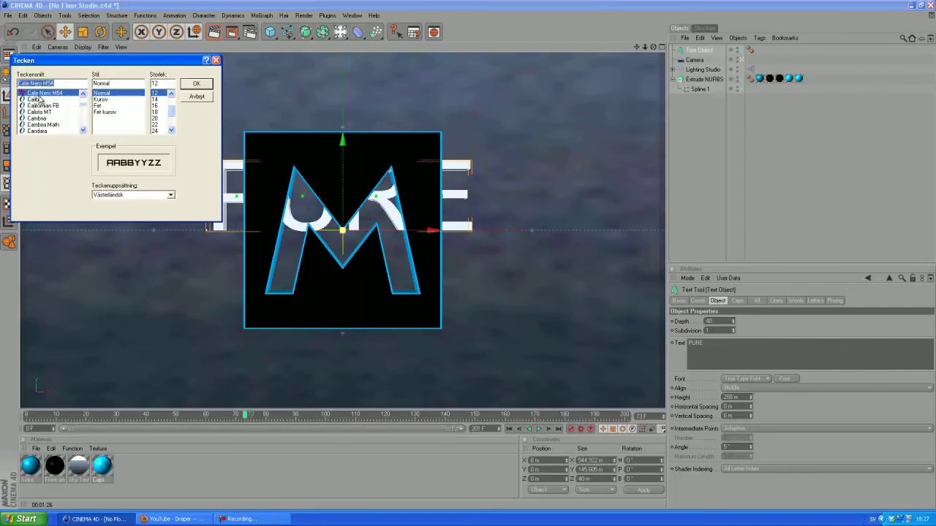
click(196, 84)
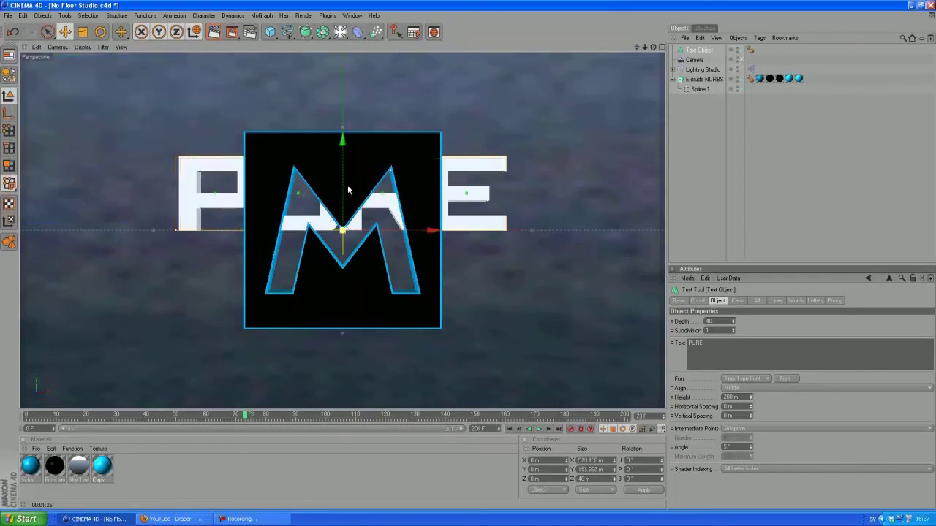
drag(343, 182, 467, 266)
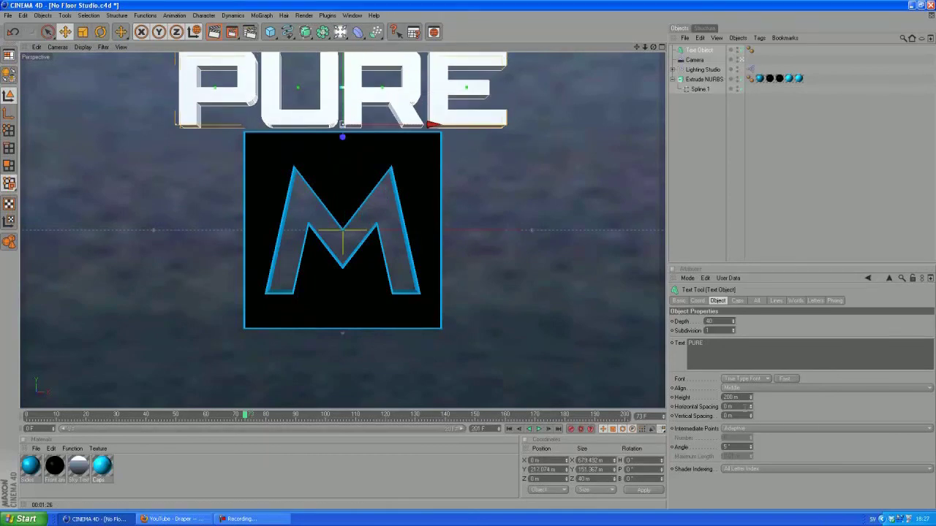
Set the text's horizontal spacing to 20 m and scale it down to the block's width, about 410 m.
drag(744, 407, 685, 414)
key(Return)
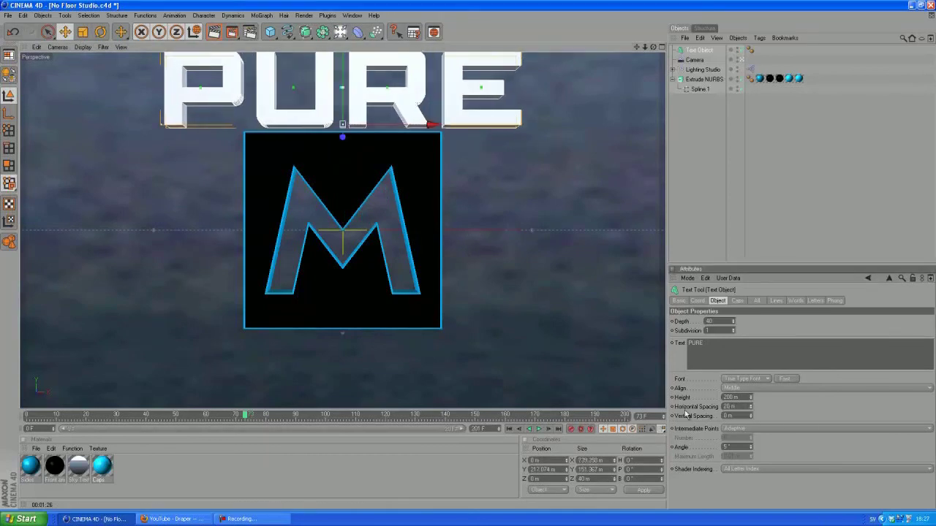
key(t)
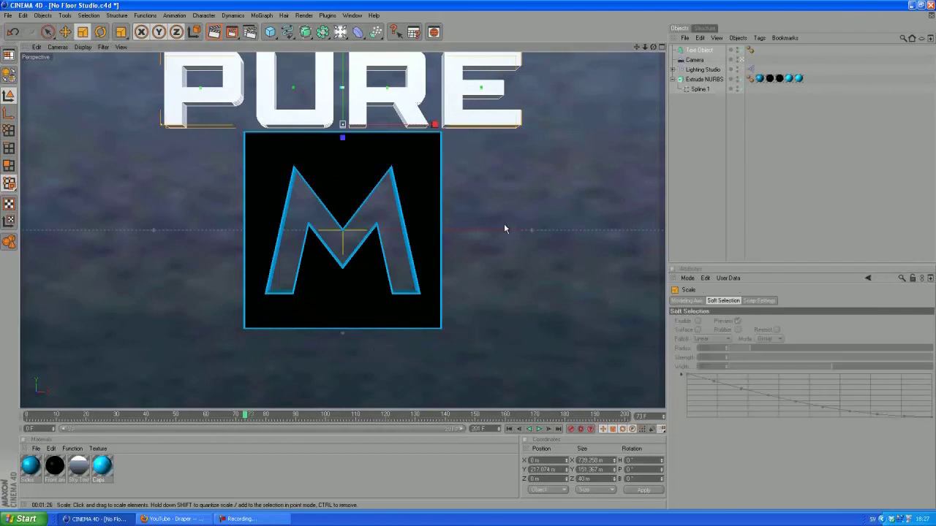
mouse_move(462, 254)
mouse_down()
mouse_move(455, 257)
mouse_move(467, 259)
mouse_up()
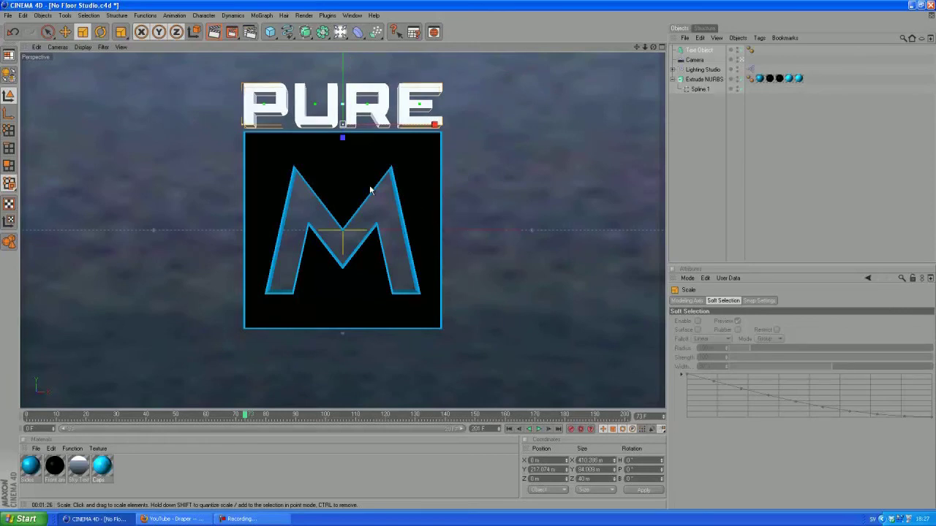
Tilt the PURE text to a P rotation of about 6.5° and lower it onto the block at Y about 209 m.
key(r)
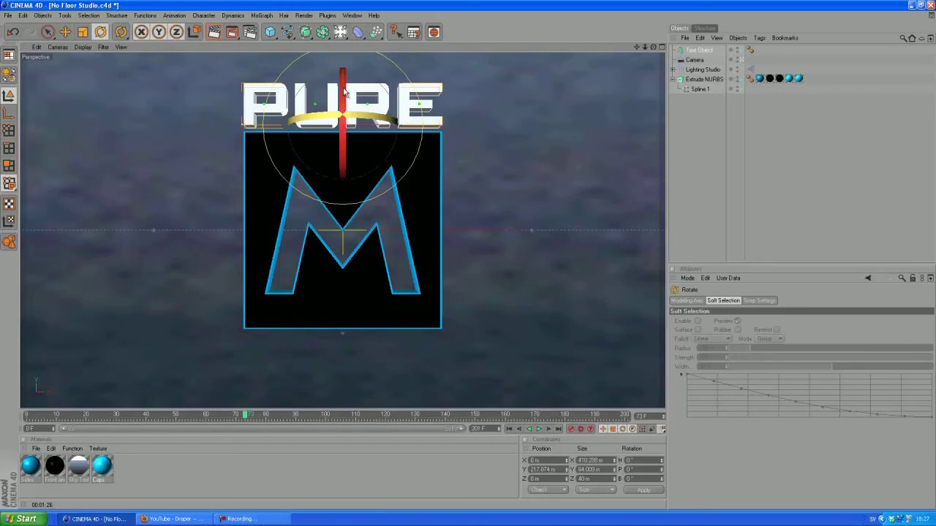
drag(345, 93, 468, 253)
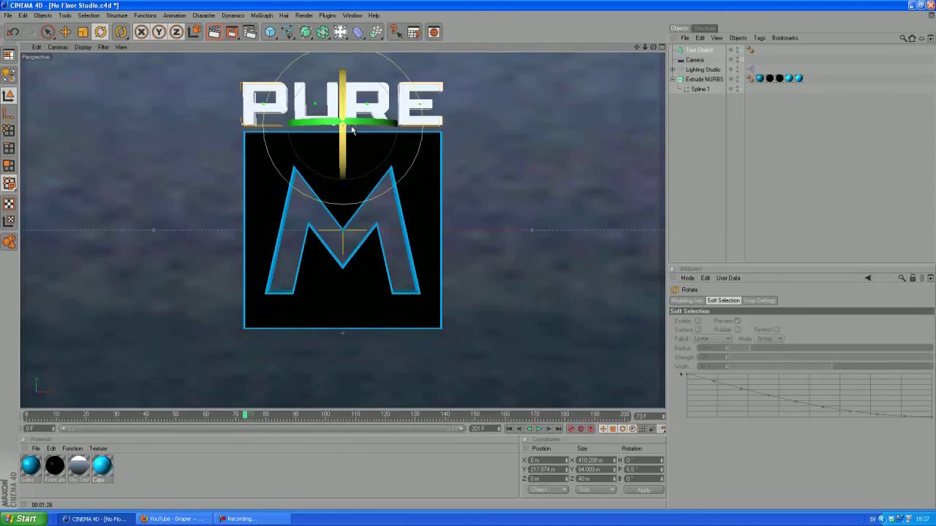
key(e)
drag(342, 91, 469, 260)
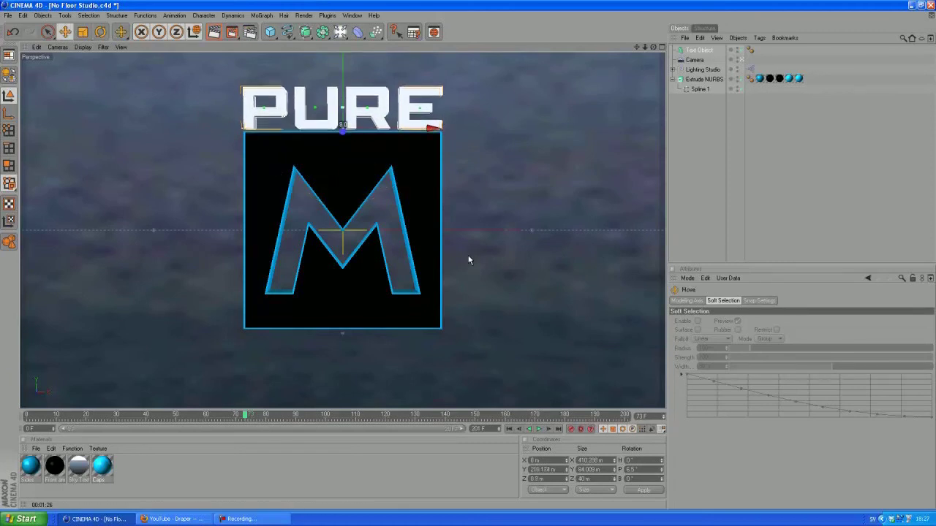
click(723, 143)
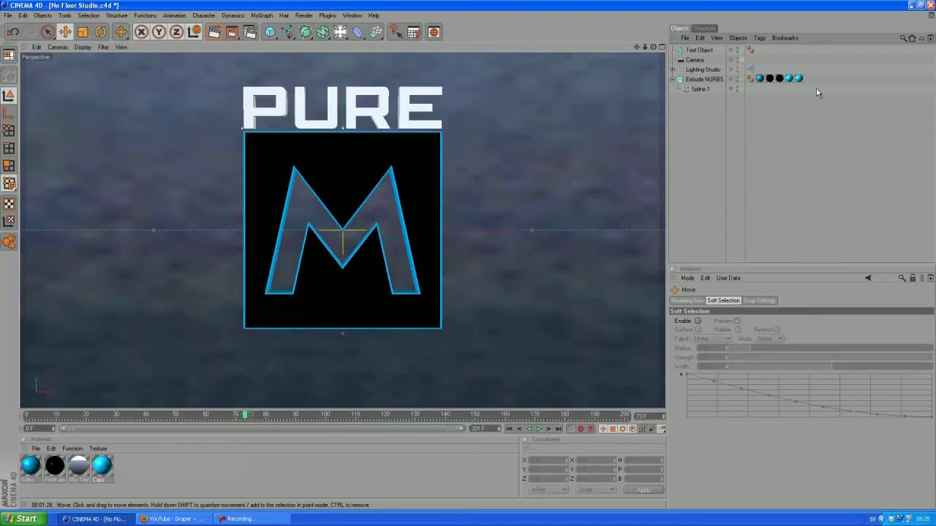
Apply the Sides material and two Front and Back material tags to the Text Object.
drag(31, 472, 699, 52)
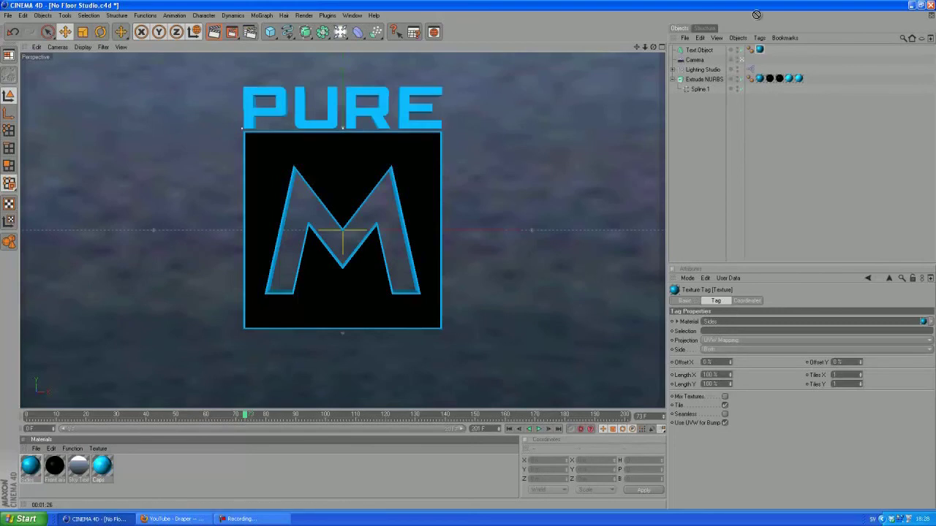
drag(753, 10, 704, 54)
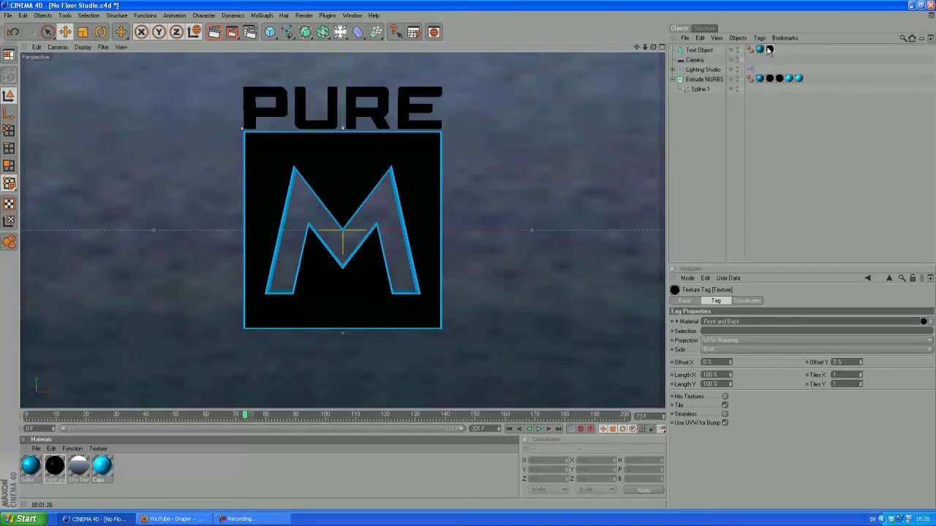
ctrl+drag(770, 49, 780, 51)
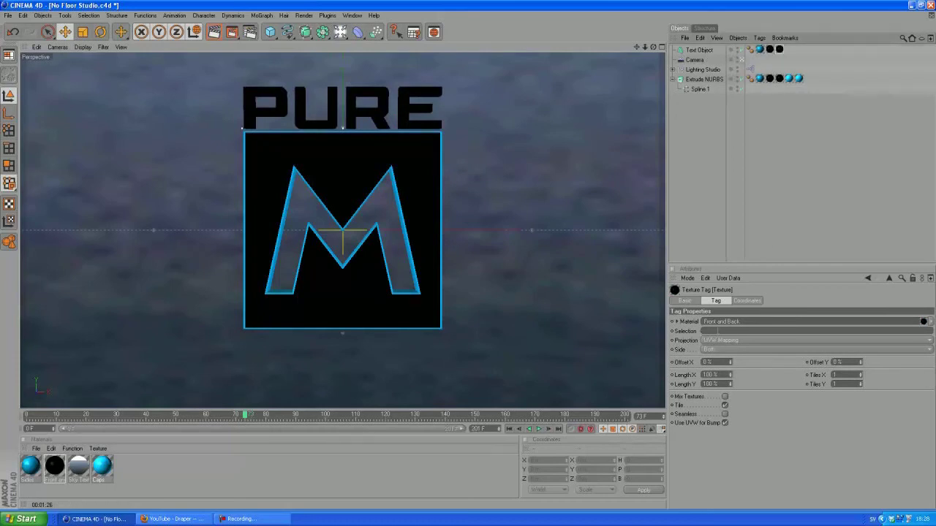
Restrict the Text Object's two Front and Back texture tags to its start and end cap selections.
click(720, 330)
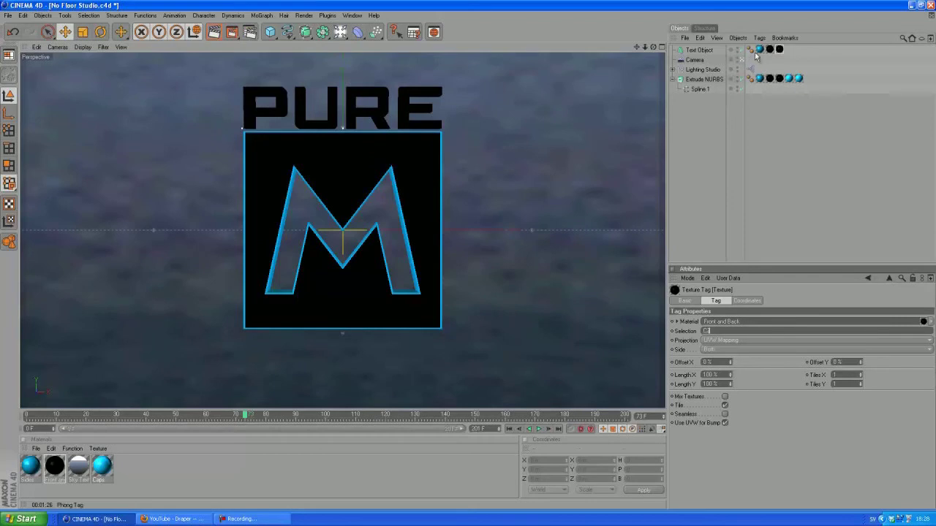
click(771, 50)
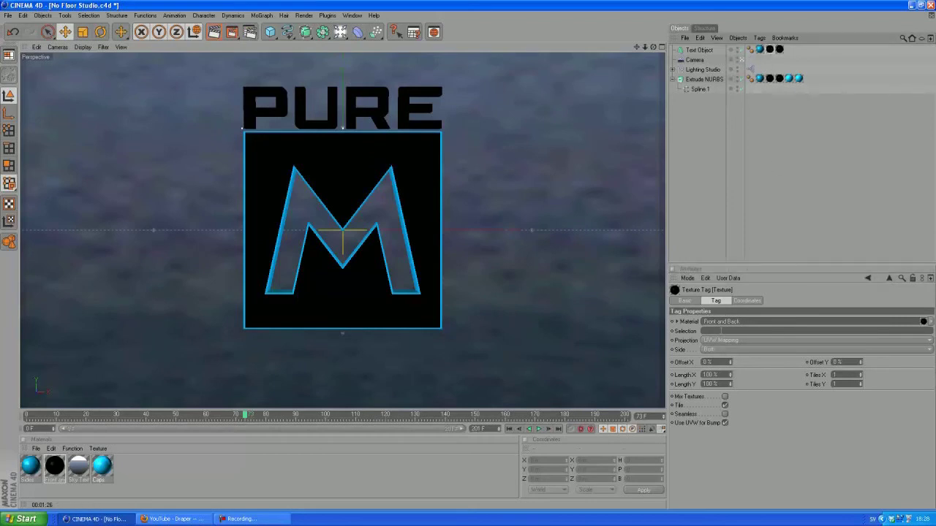
click(720, 331)
click(683, 171)
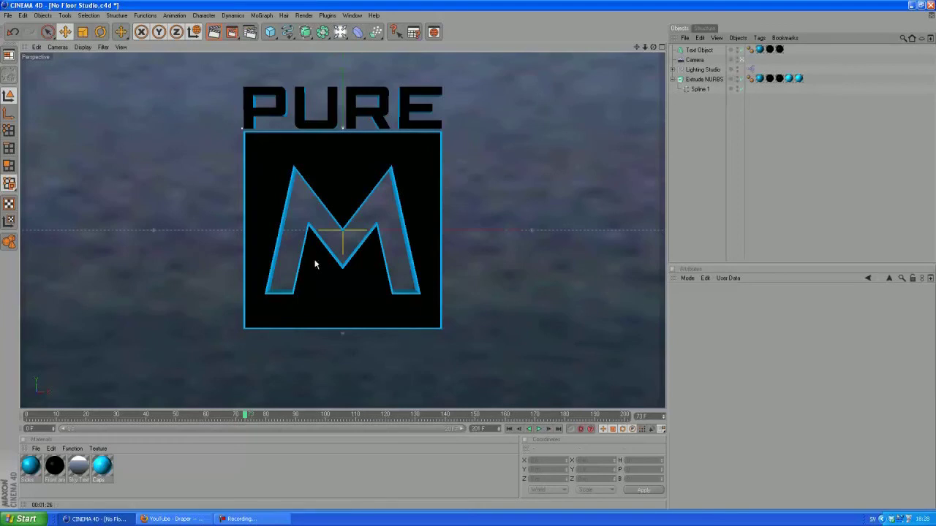
Apply two Caps material tags to the Text Object and restrict them to its start and end rounding selections.
drag(101, 469, 706, 53)
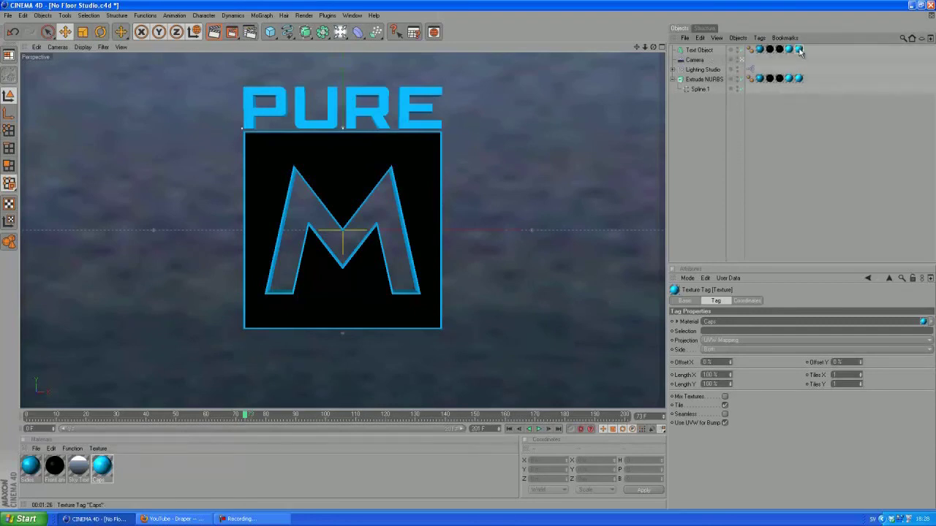
click(736, 330)
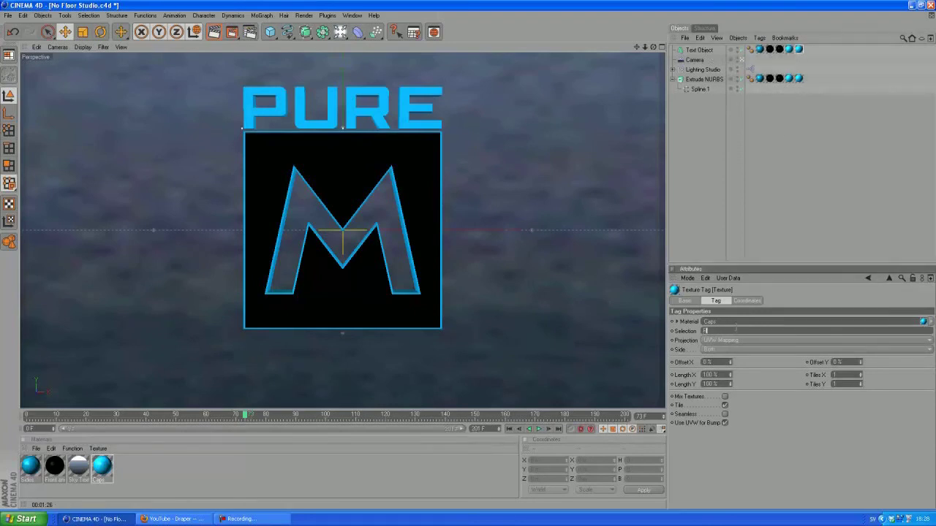
click(787, 48)
click(732, 331)
click(706, 242)
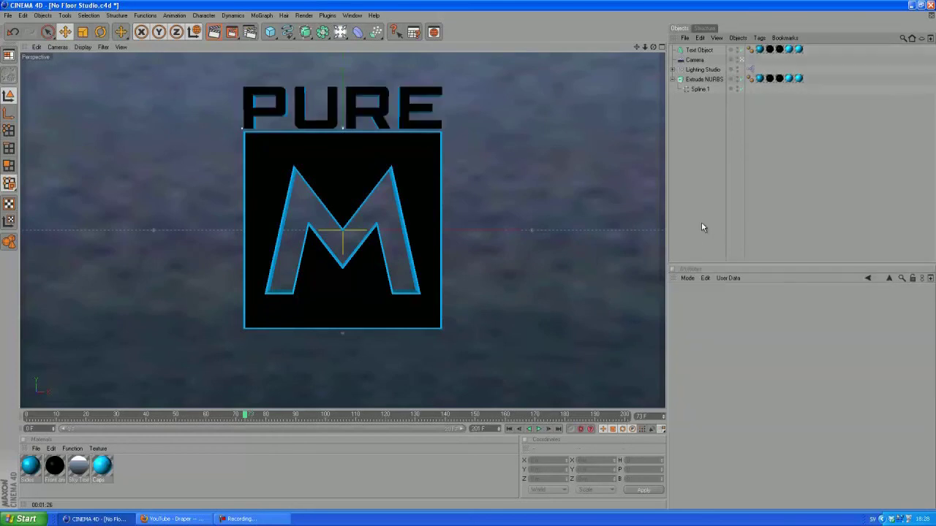
Set the Text Object's start and end caps to Fillet Cap with 4 steps each.
click(698, 51)
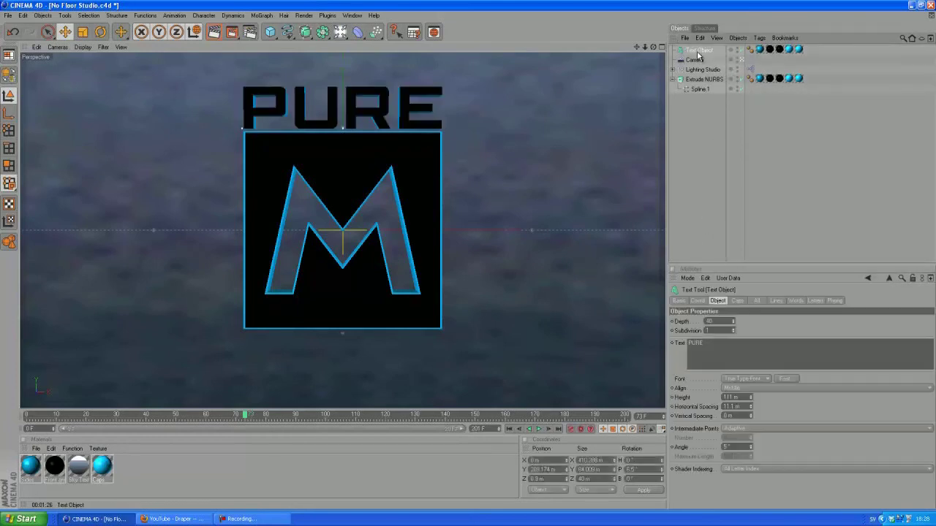
click(797, 50)
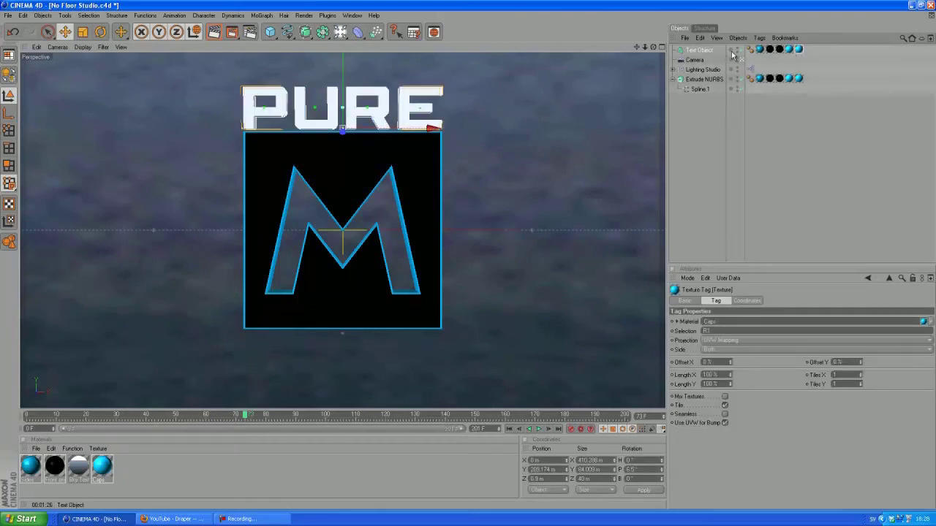
click(699, 49)
click(737, 300)
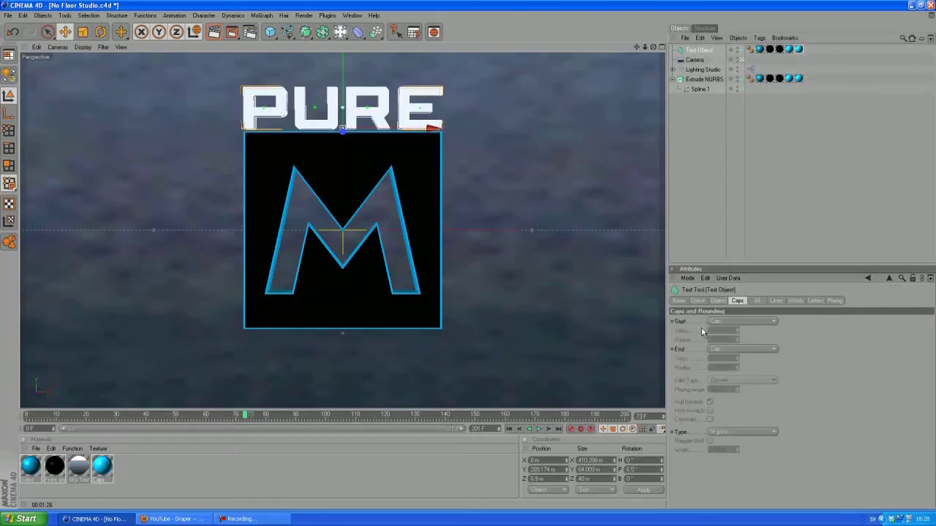
click(744, 325)
click(739, 359)
click(740, 349)
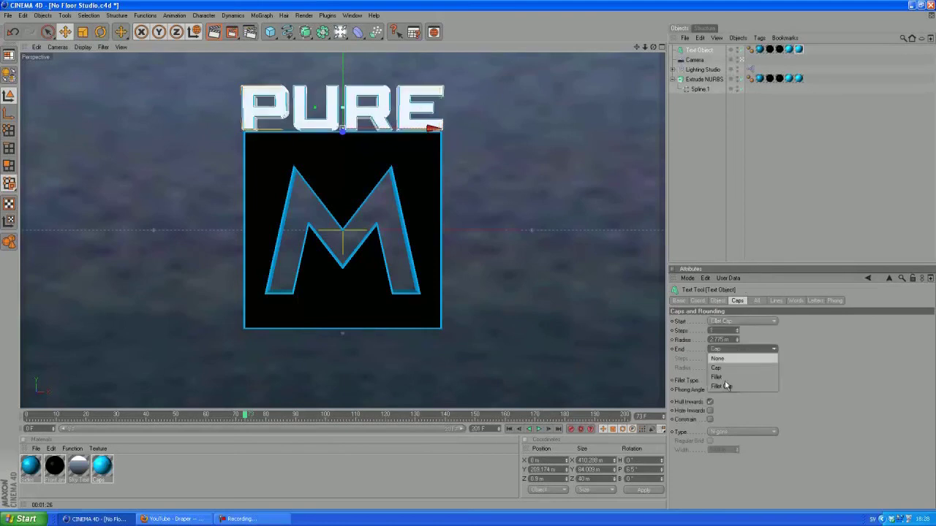
click(724, 387)
click(728, 330)
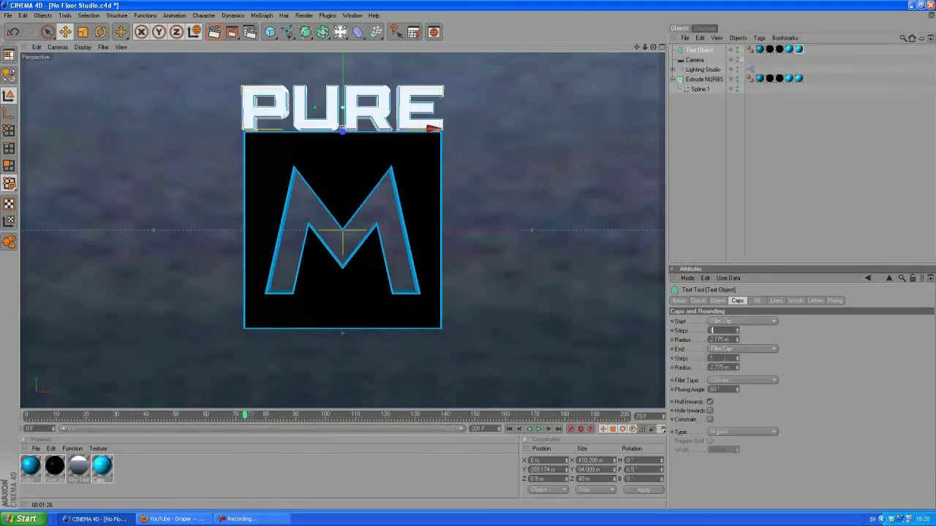
text(4)
key(Return)
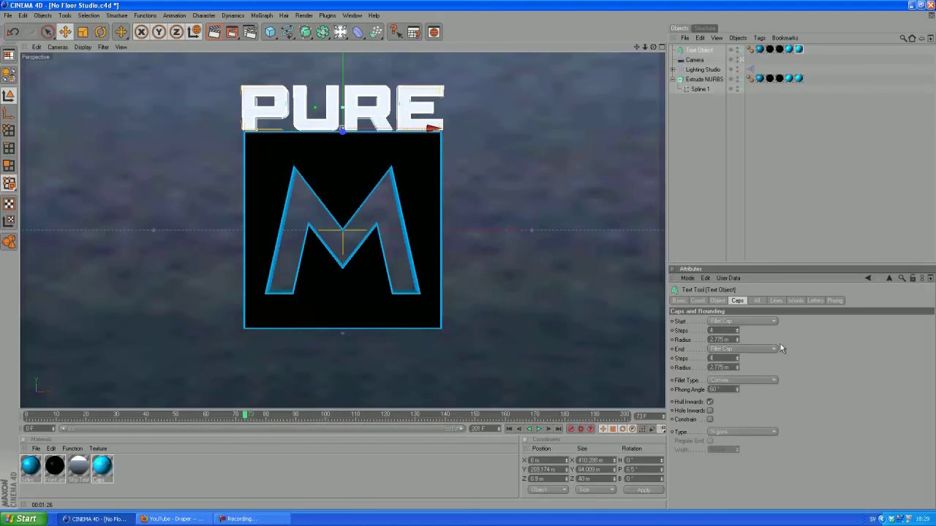
click(689, 179)
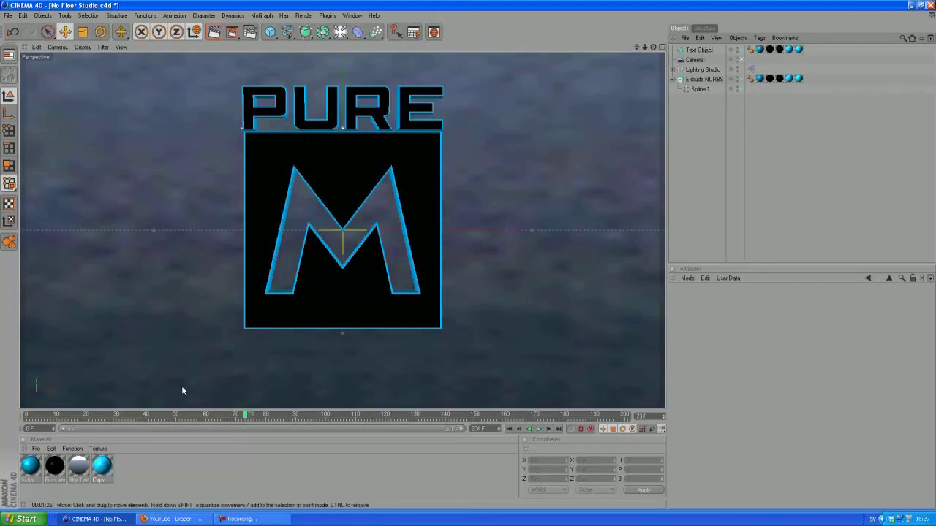
Keyframe the Text Object's Y position at frame 90.
mouse_move(238, 418)
mouse_down()
mouse_move(23, 424)
mouse_move(299, 413)
mouse_up()
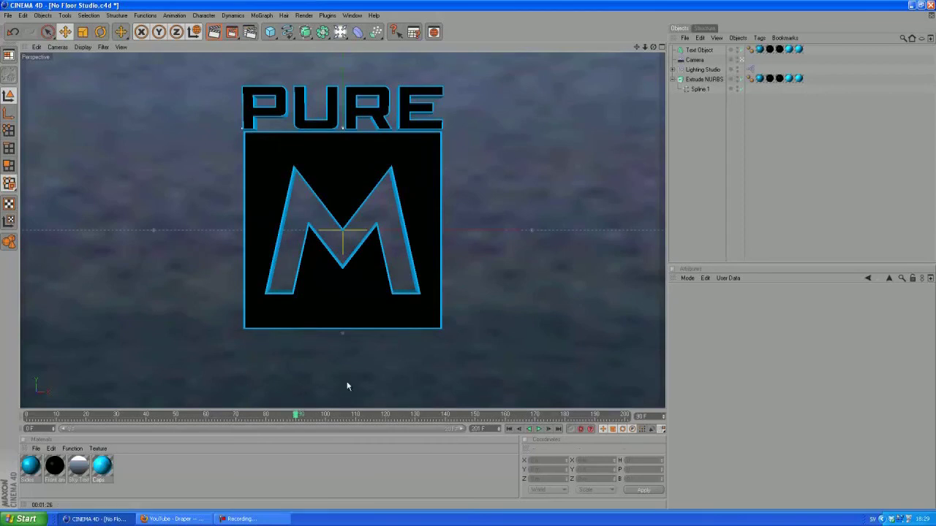
click(699, 50)
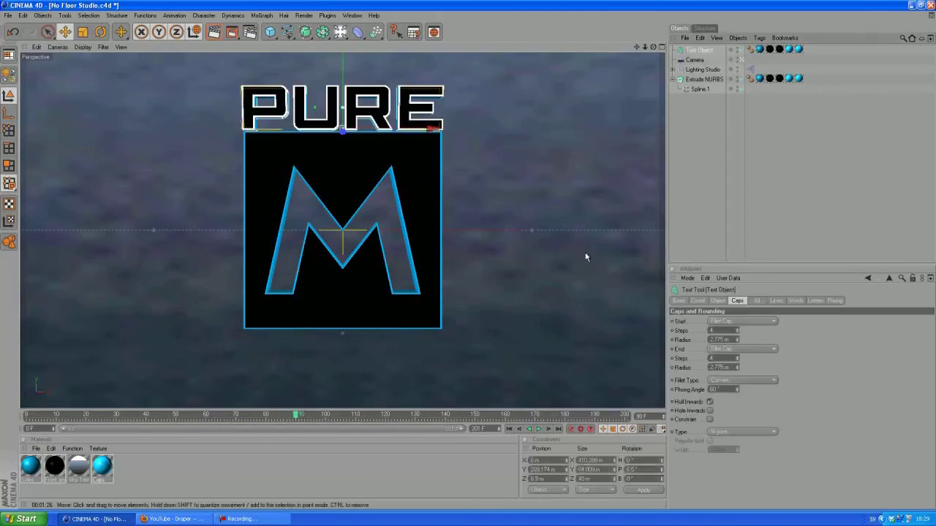
click(697, 301)
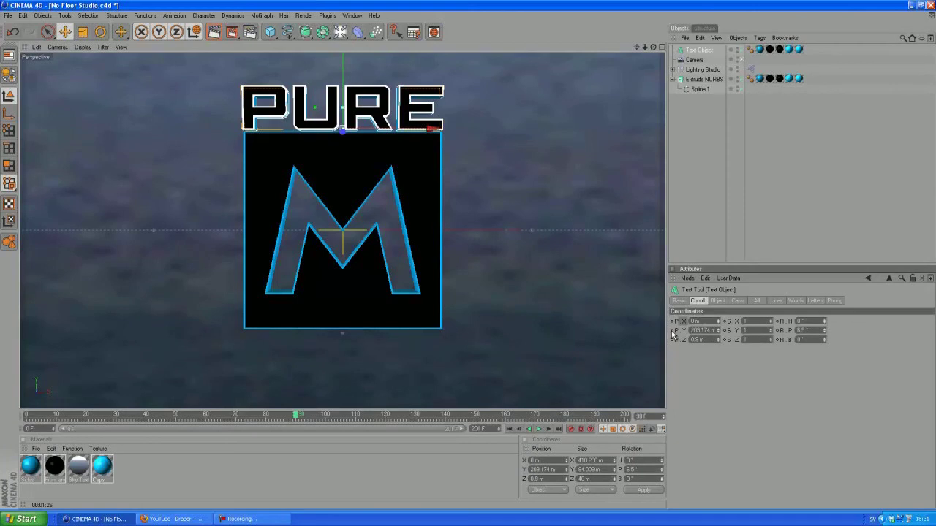
ctrl+click(673, 332)
Set the Text Object's Y position to 500 m at frame 60 and keyframe it.
drag(296, 415, 208, 419)
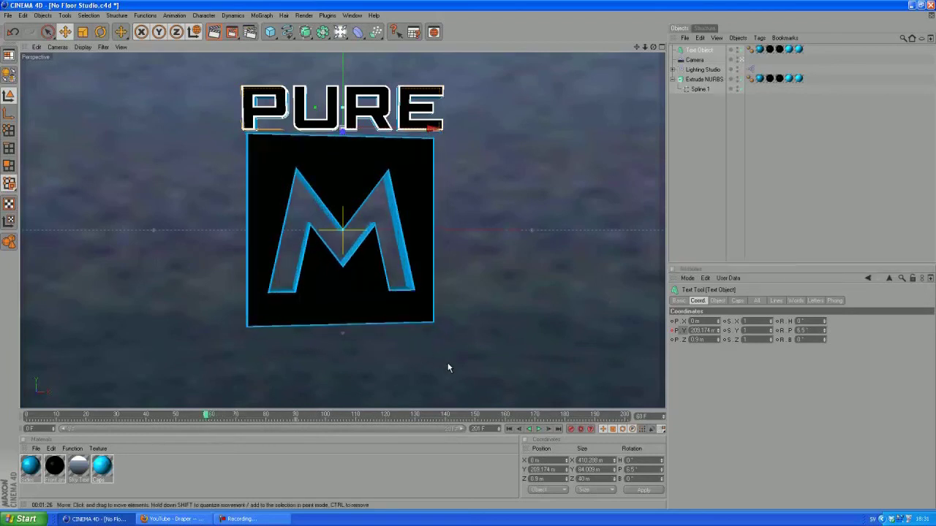
drag(718, 332, 717, 332)
double_click(704, 330)
text(500)
key(Return)
ctrl+click(673, 331)
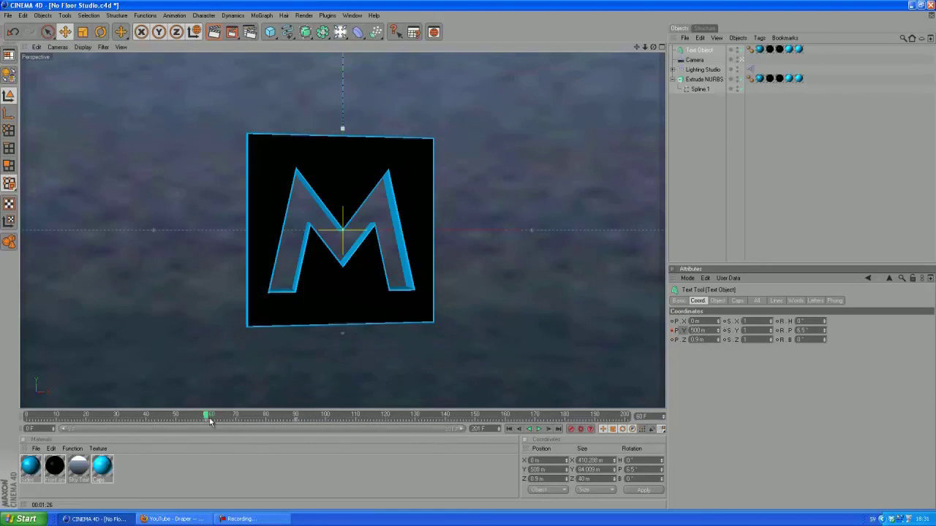
Play the animation from the start and check how the PURE text lands on the block.
click(509, 429)
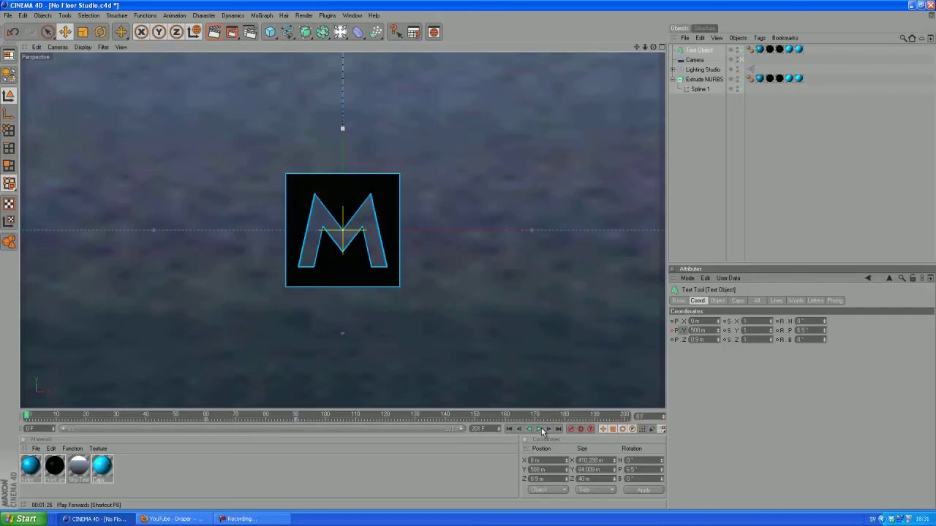
click(539, 429)
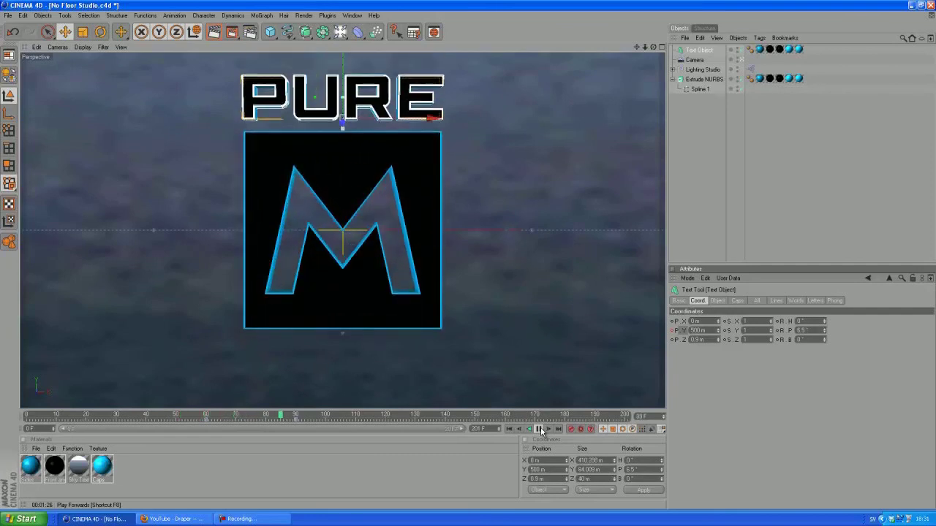
click(539, 429)
drag(342, 415, 310, 416)
click(723, 137)
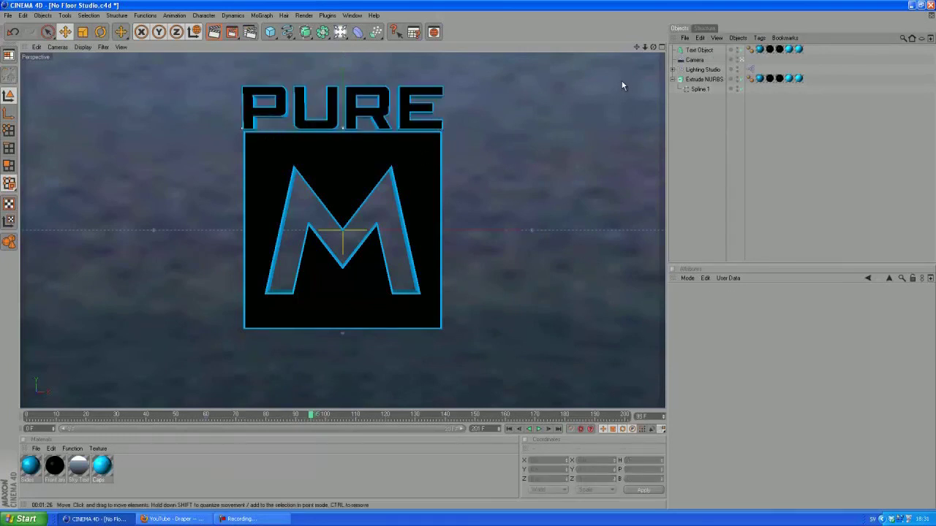
Raise the Text Object's Y position to 213.174 m at frame 90 and update its keyframe.
click(698, 50)
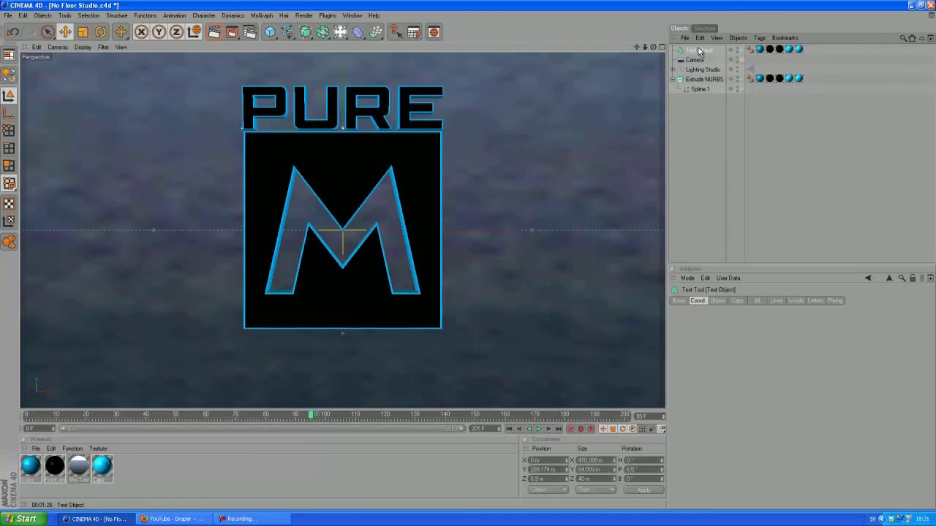
click(717, 300)
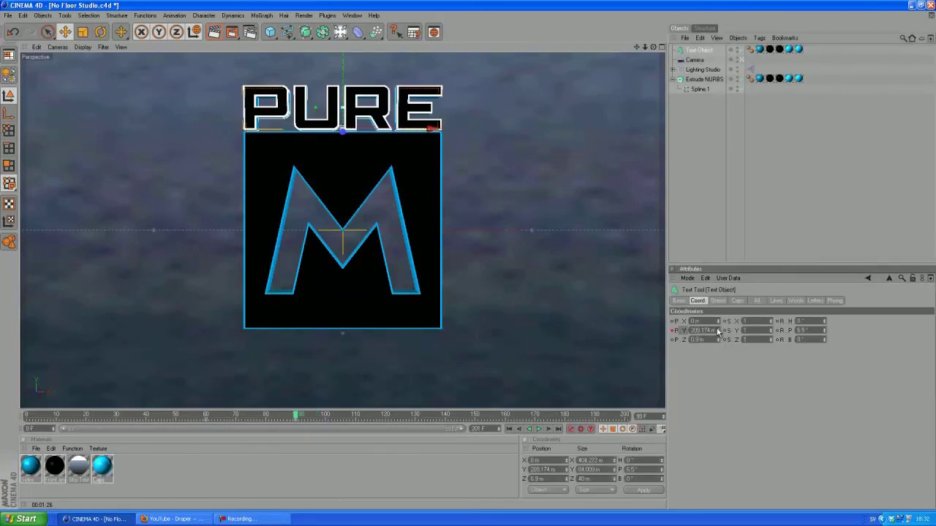
click(718, 329)
click(717, 329)
click(718, 329)
click(717, 329)
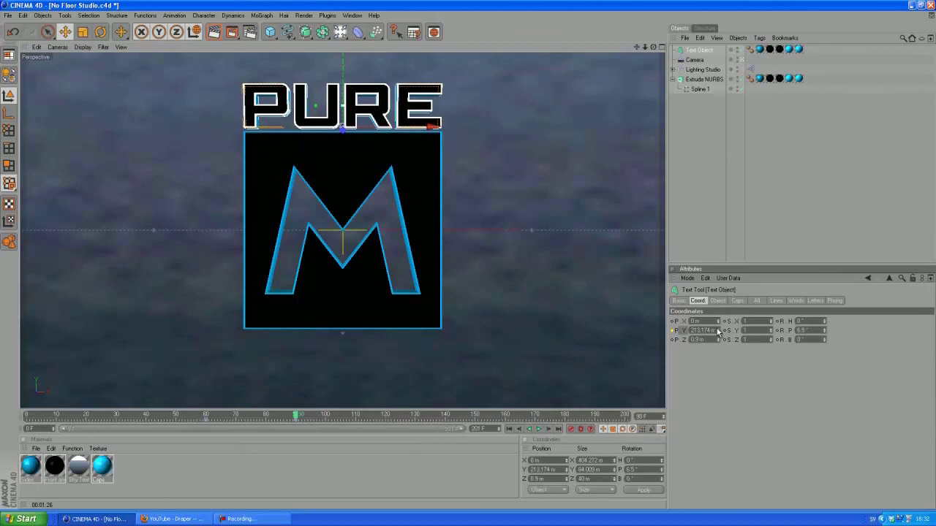
click(672, 330)
drag(273, 418, 310, 414)
click(692, 138)
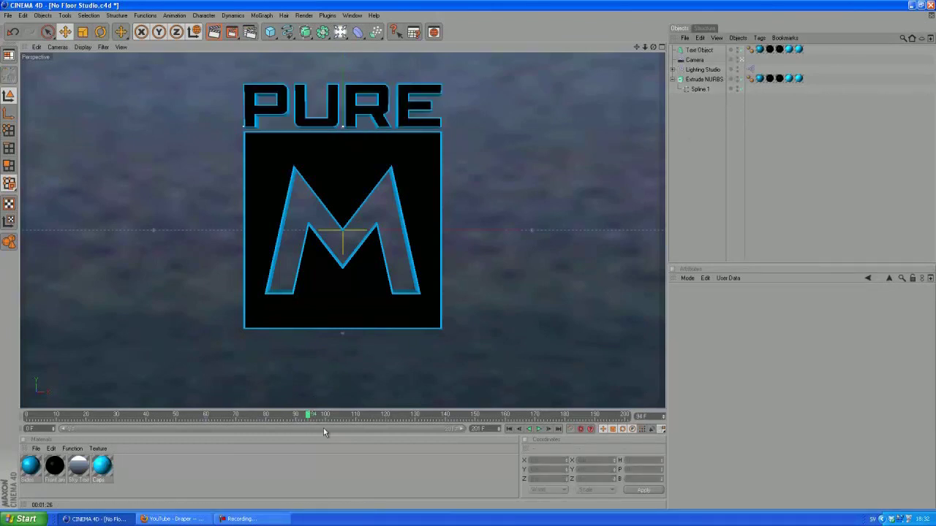
Try adding an extra Y position key for the Text Object at frame 86 and sliding it to frame 75.
click(698, 51)
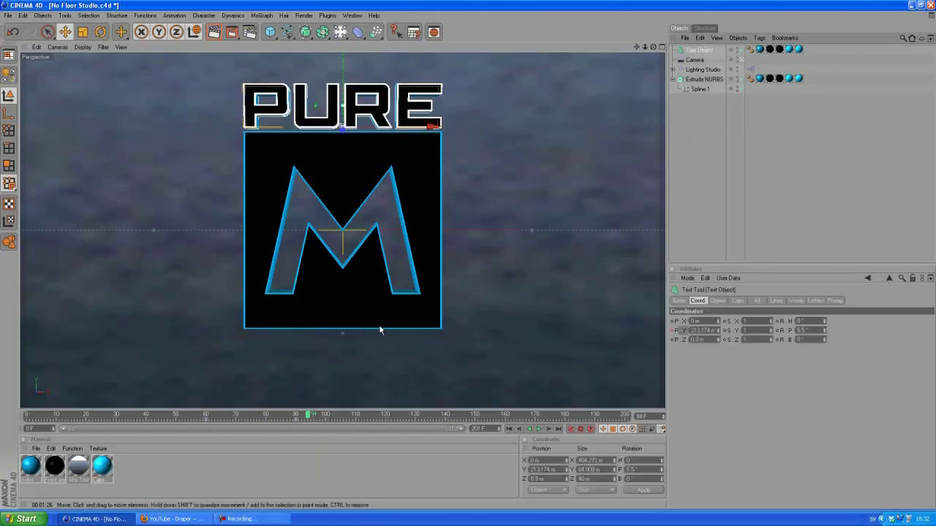
drag(310, 418, 284, 420)
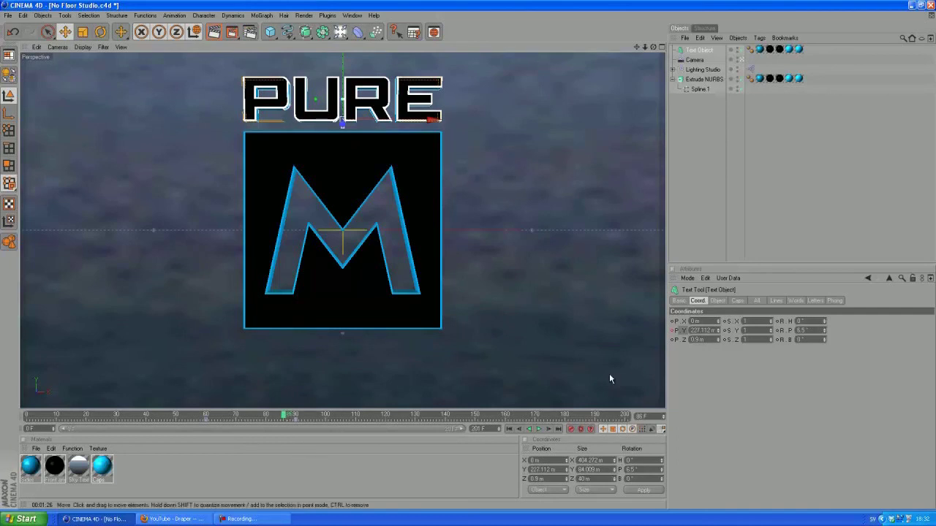
ctrl+click(672, 331)
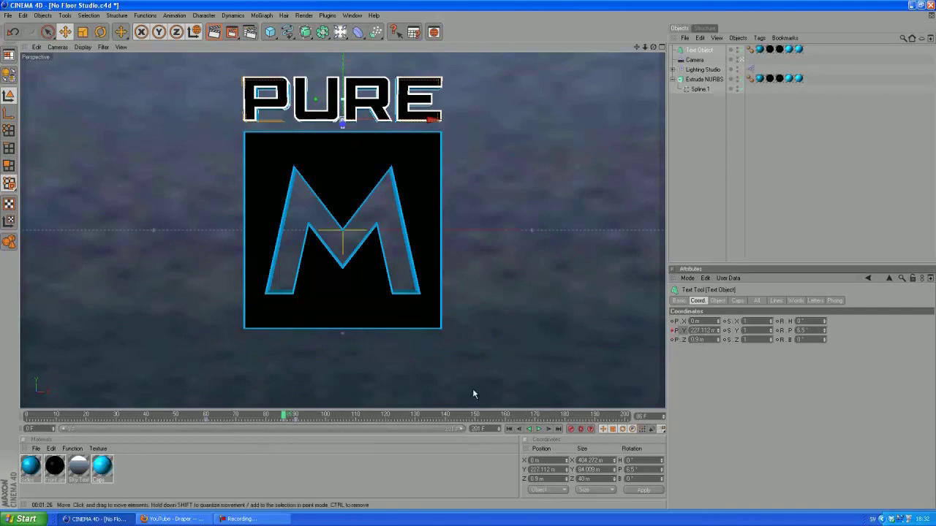
click(284, 422)
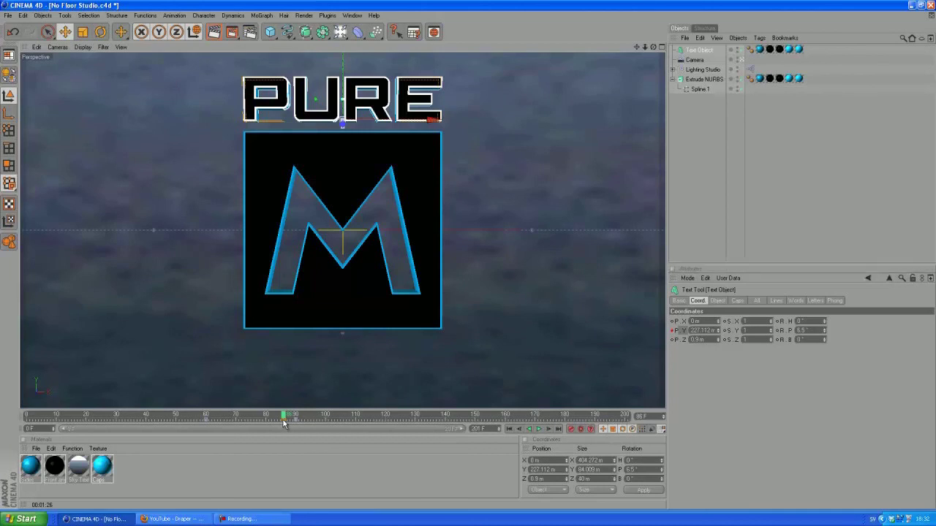
mouse_move(284, 423)
mouse_down()
mouse_move(146, 417)
mouse_move(299, 416)
mouse_move(200, 413)
mouse_move(280, 416)
mouse_move(221, 421)
mouse_up()
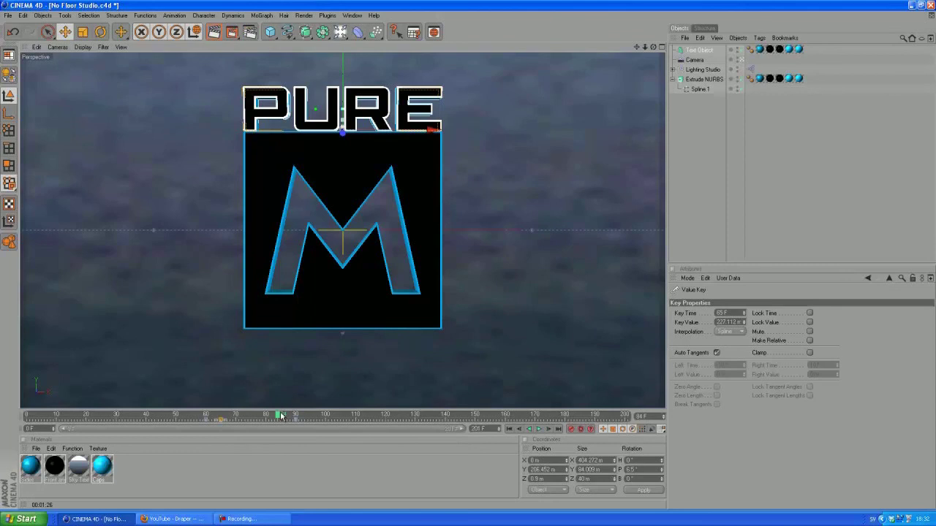
drag(222, 415, 284, 413)
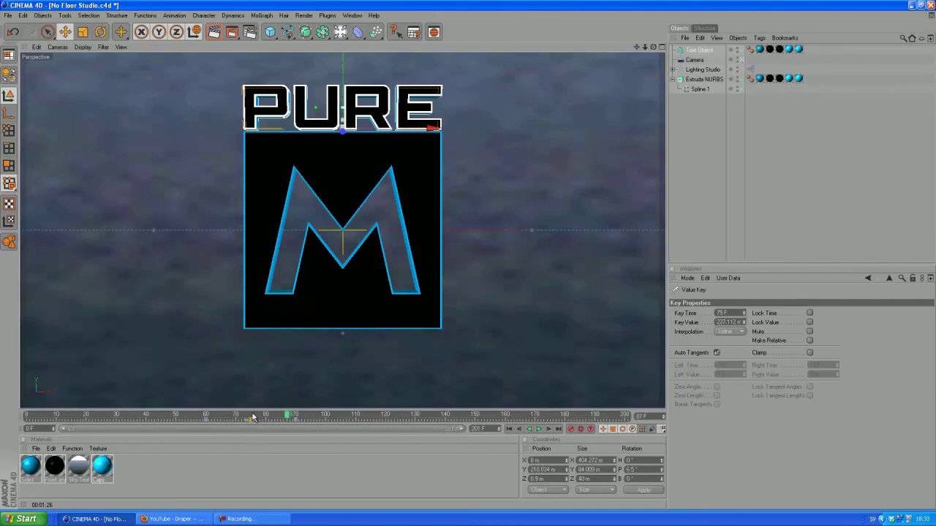
click(252, 416)
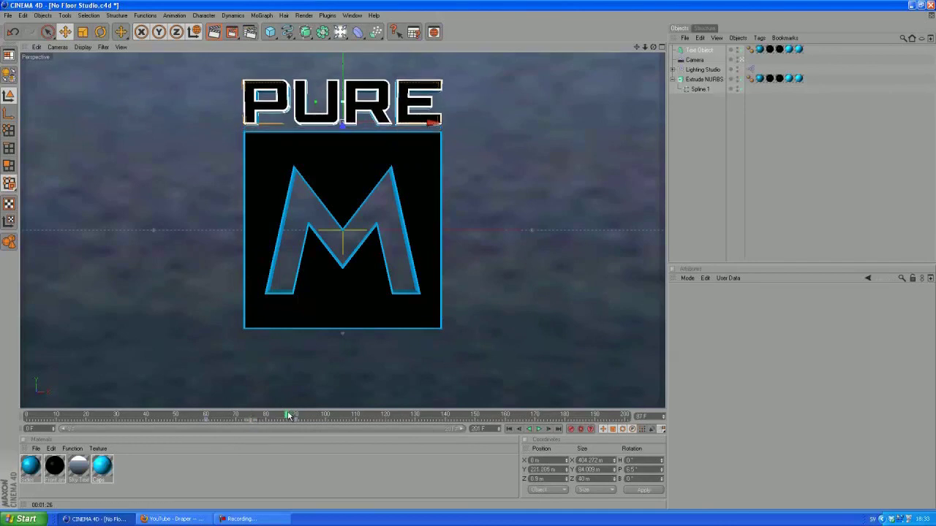
Keyframe the Text Object's Y position of 252.735 m at frame 83 and move that key earlier on the timeline.
drag(287, 415, 274, 415)
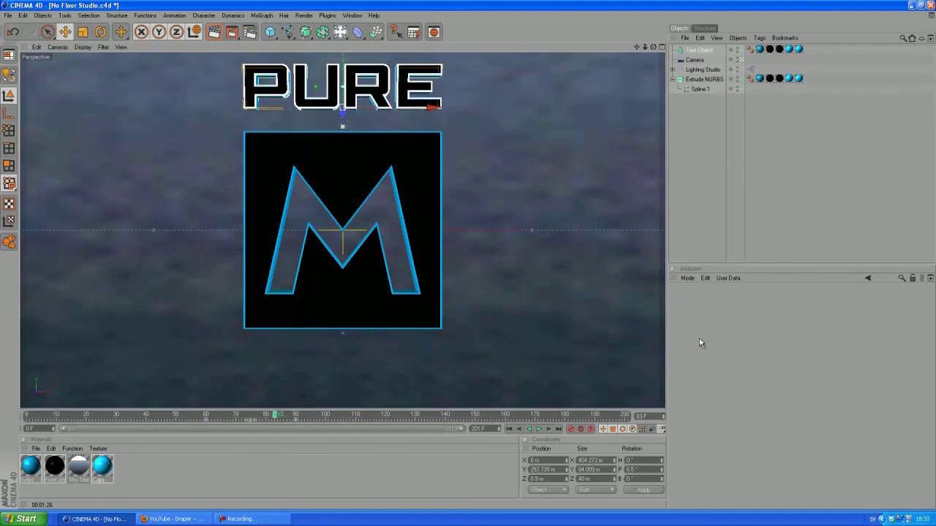
click(702, 49)
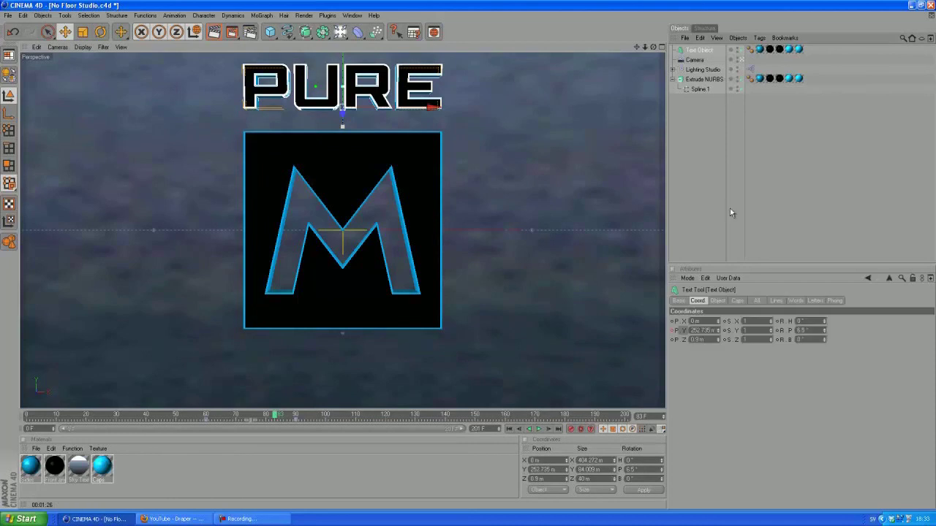
ctrl+click(672, 331)
drag(275, 422, 294, 419)
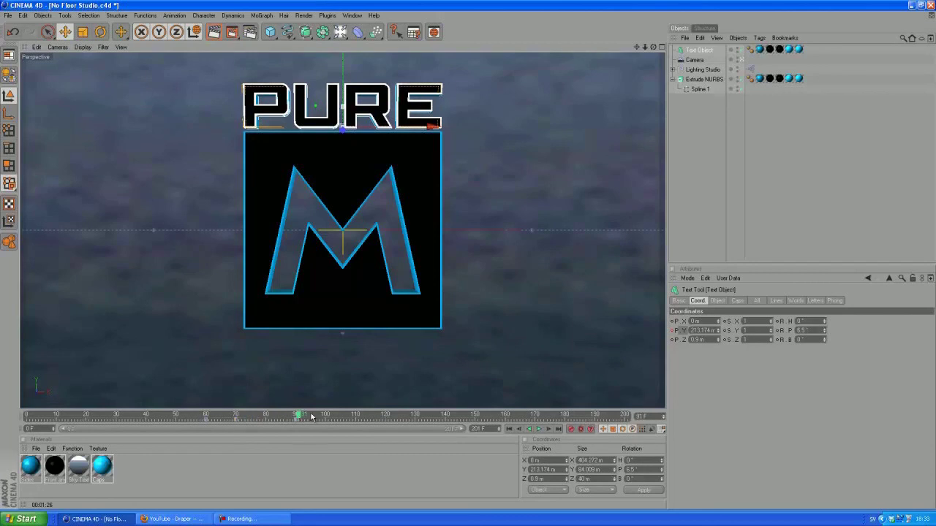
Scrub and play back the animation to review the adjusted drop of the PURE text.
drag(299, 417, 207, 421)
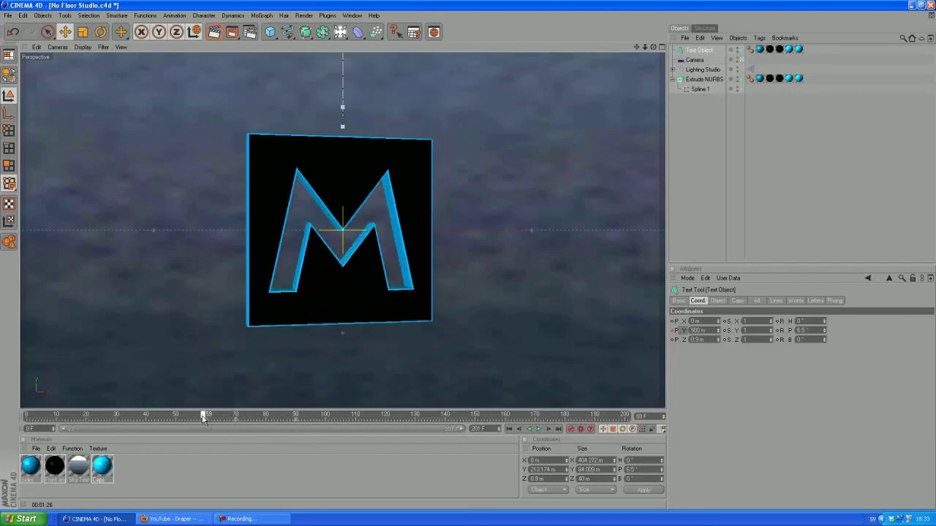
drag(202, 418, 182, 419)
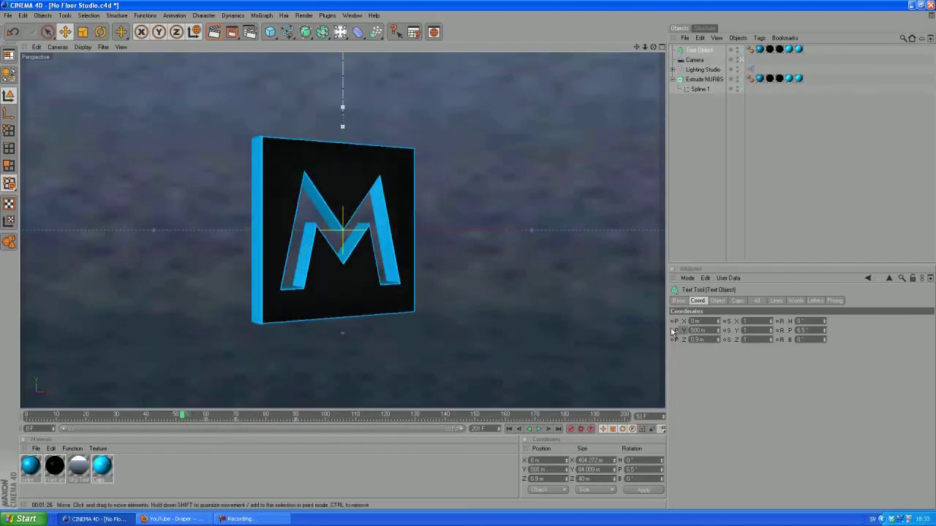
click(706, 214)
click(539, 429)
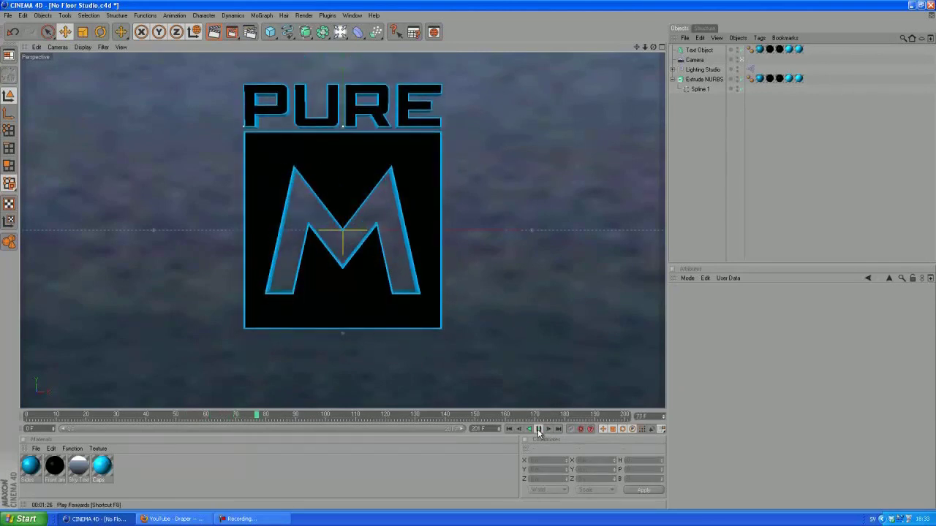
click(538, 429)
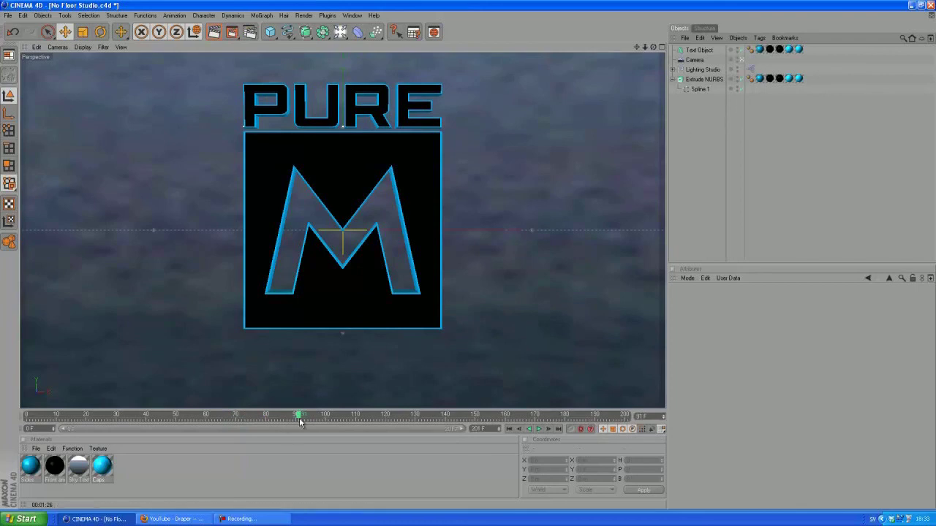
Keyframe the Camera's Z position of -1300 m at frame 130.
drag(311, 418, 356, 417)
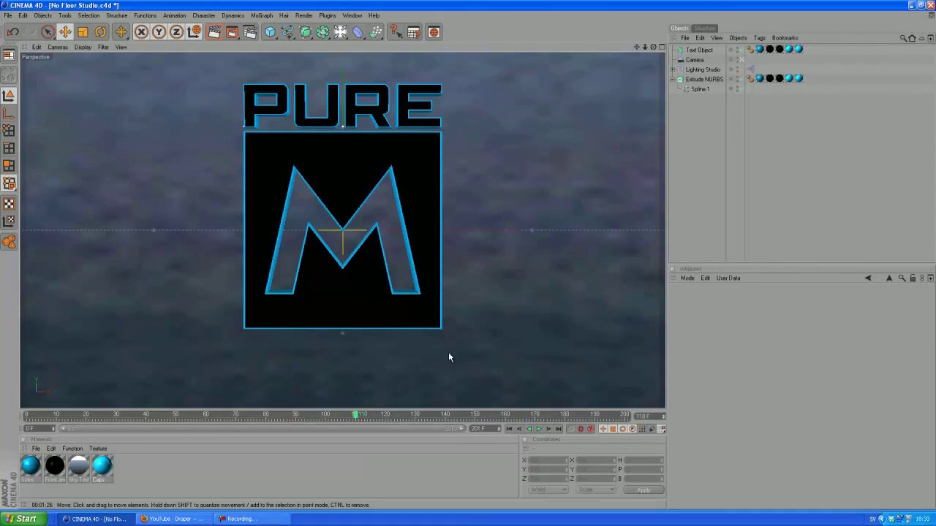
click(694, 59)
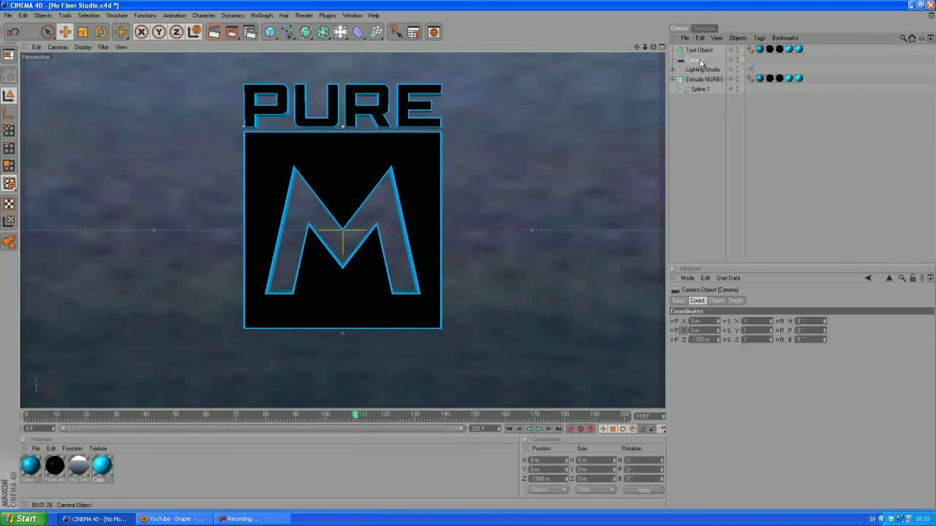
drag(354, 416, 416, 417)
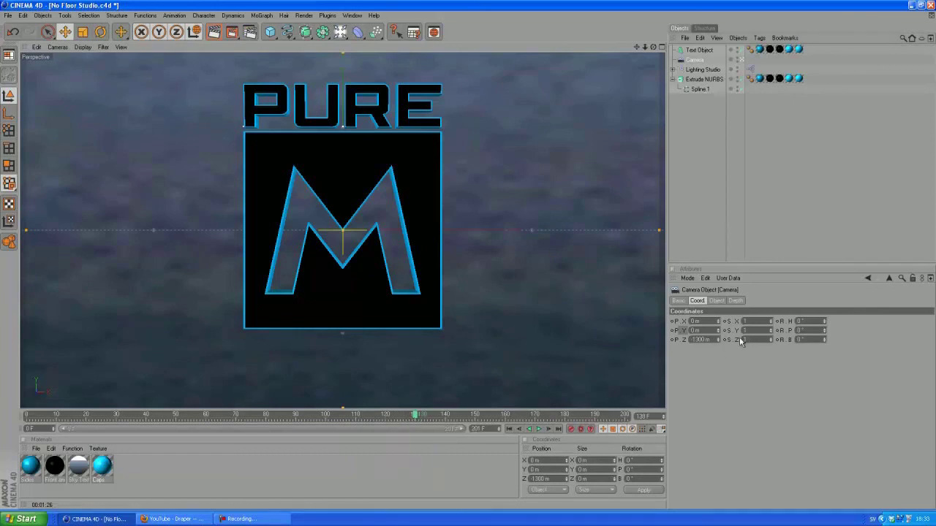
ctrl+click(673, 342)
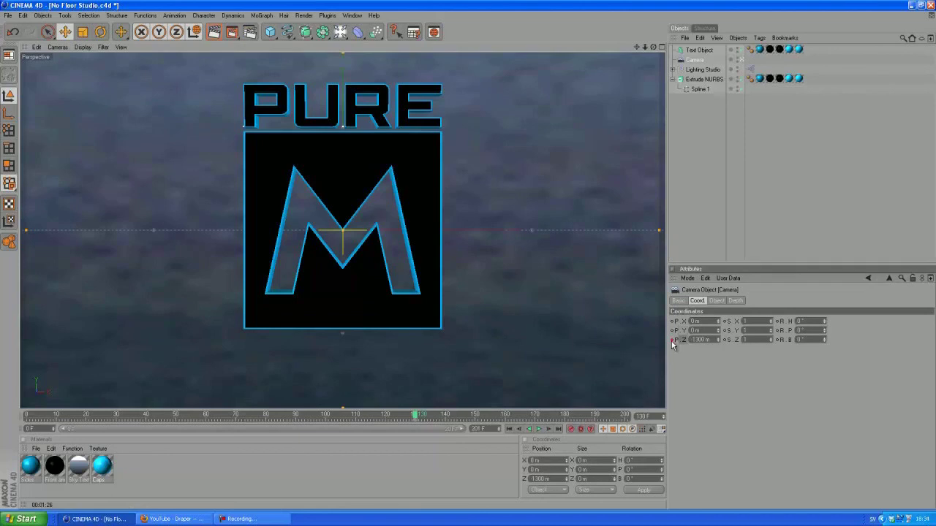
At frame 140, try a Z position of 200 m for the Camera and change it to -200 m.
drag(417, 415, 447, 416)
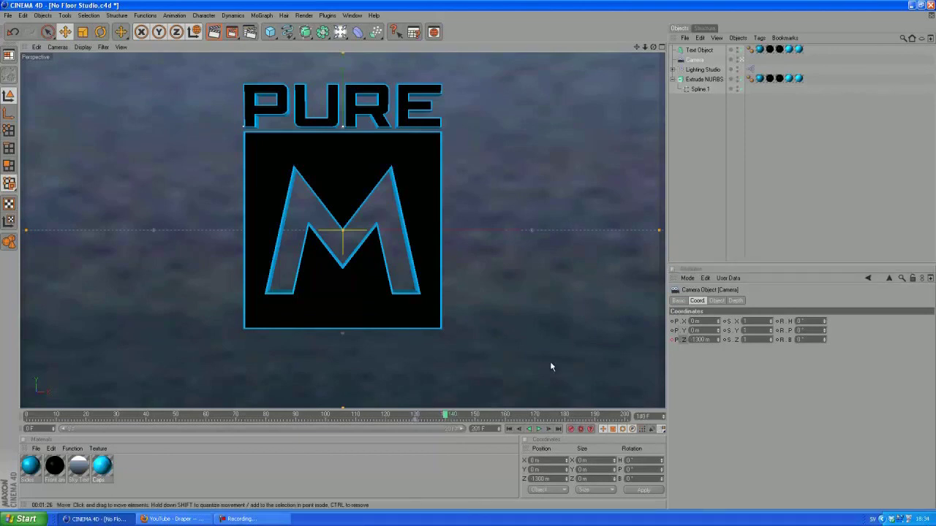
double_click(700, 340)
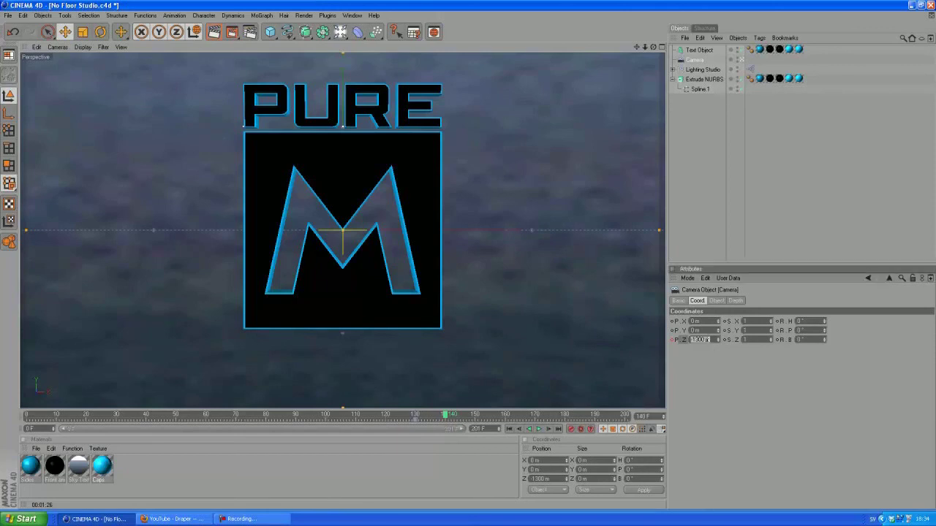
text(200)
key(Return)
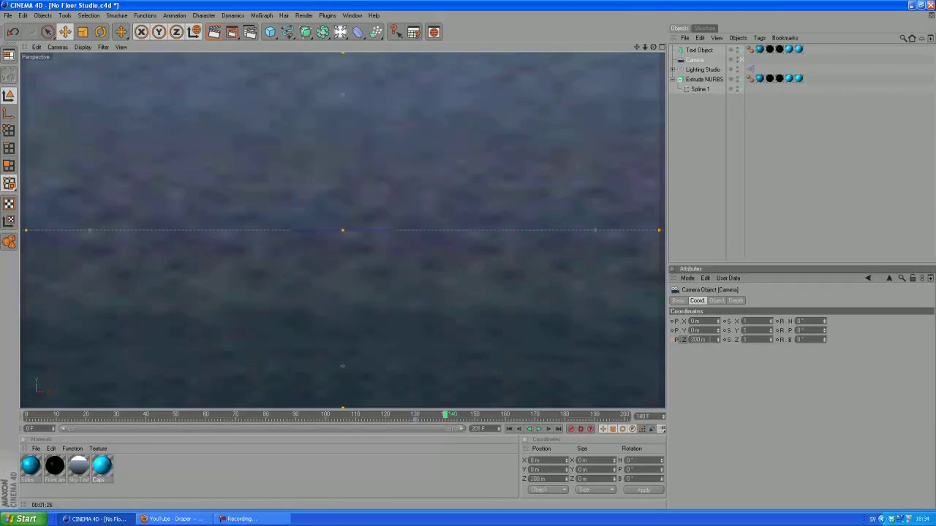
double_click(709, 339)
text(-200)
key(Return)
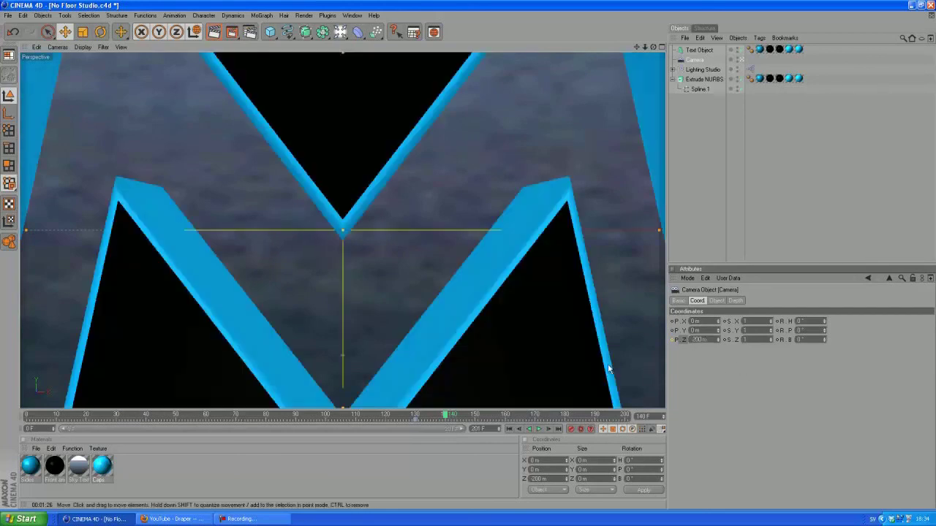
Nudge the Camera forward to Z -78 m and down to Y -28 m to line it up with the M's opening.
click(717, 339)
click(718, 339)
click(717, 339)
click(718, 338)
click(718, 338)
drag(719, 339, 719, 339)
click(718, 339)
click(718, 339)
click(718, 339)
click(717, 339)
click(719, 334)
click(719, 334)
click(719, 334)
click(718, 334)
click(718, 334)
click(718, 336)
click(718, 337)
click(718, 337)
click(718, 337)
click(718, 338)
click(719, 337)
click(718, 337)
click(718, 337)
click(719, 338)
click(718, 338)
click(719, 337)
click(718, 337)
click(718, 337)
click(718, 338)
click(719, 334)
click(718, 334)
click(718, 334)
click(718, 333)
click(719, 334)
click(719, 333)
click(719, 333)
click(719, 337)
click(719, 338)
click(718, 338)
click(718, 337)
drag(720, 339, 720, 338)
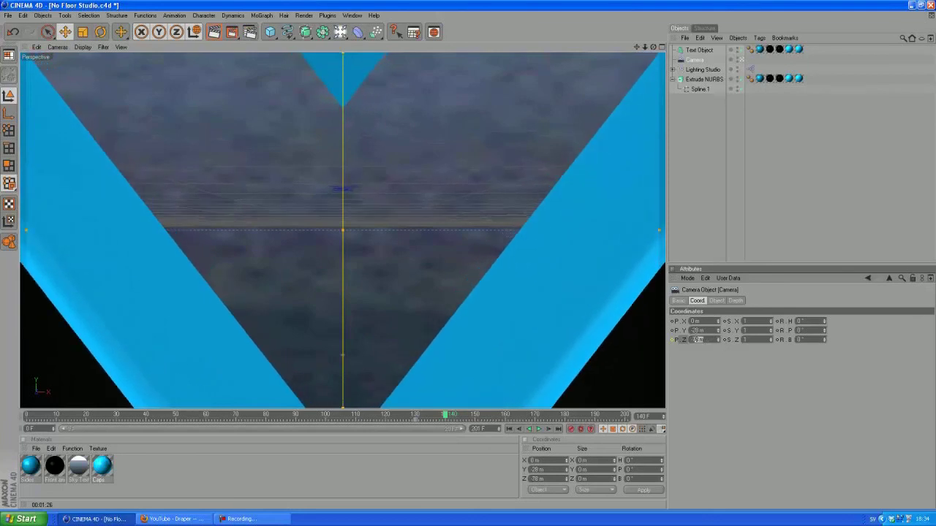
Set the Camera's Z position to 200 m at frame 140 and keyframe its Y and Z positions.
key(Return)
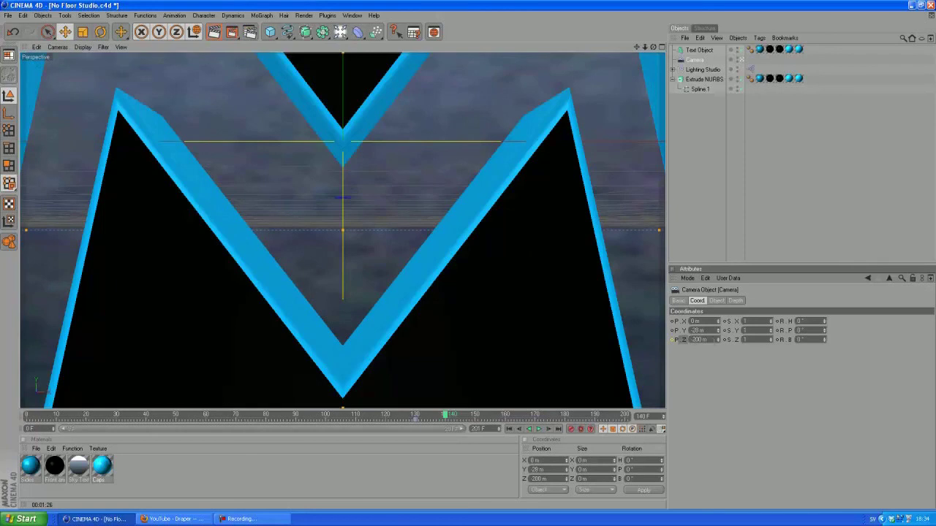
drag(713, 340, 579, 342)
text(200)
key(Return)
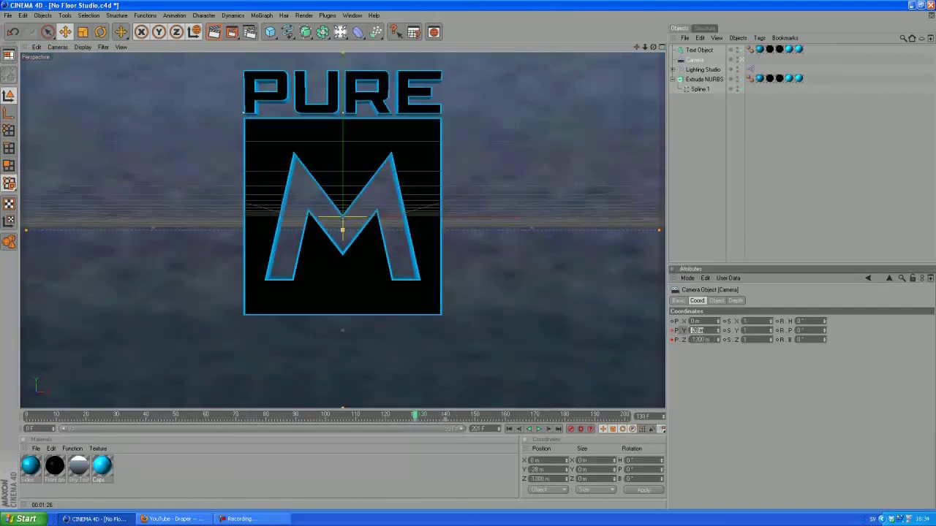
Set the Camera's Y position to 0 m at frame 130 and keyframe it.
text(0)
key(Return)
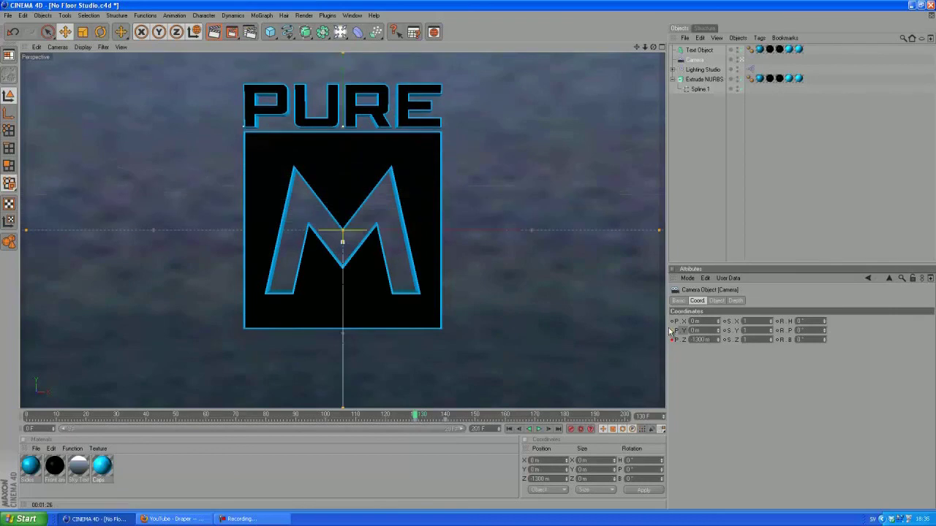
ctrl+click(672, 331)
Play back the camera's flight through the M from frame 114, and replay the whole animation from the start.
click(365, 416)
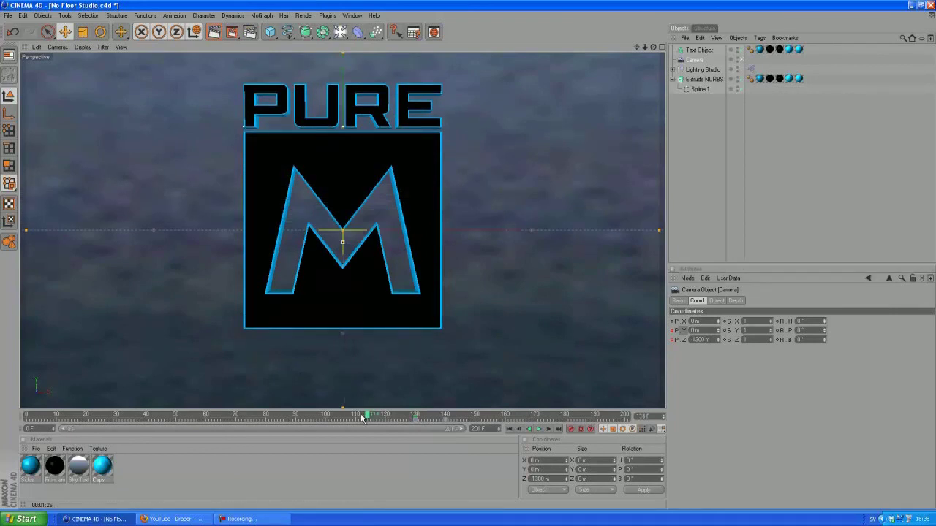
click(538, 429)
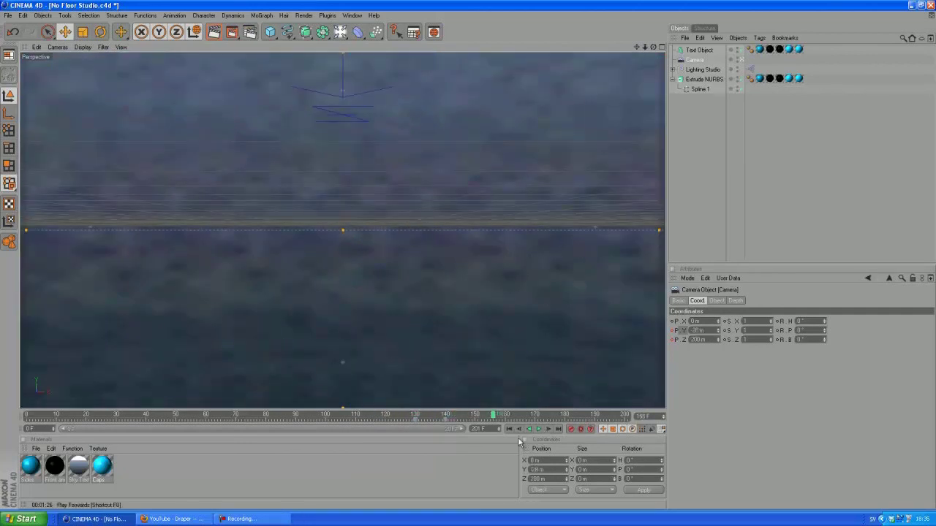
click(510, 429)
click(538, 429)
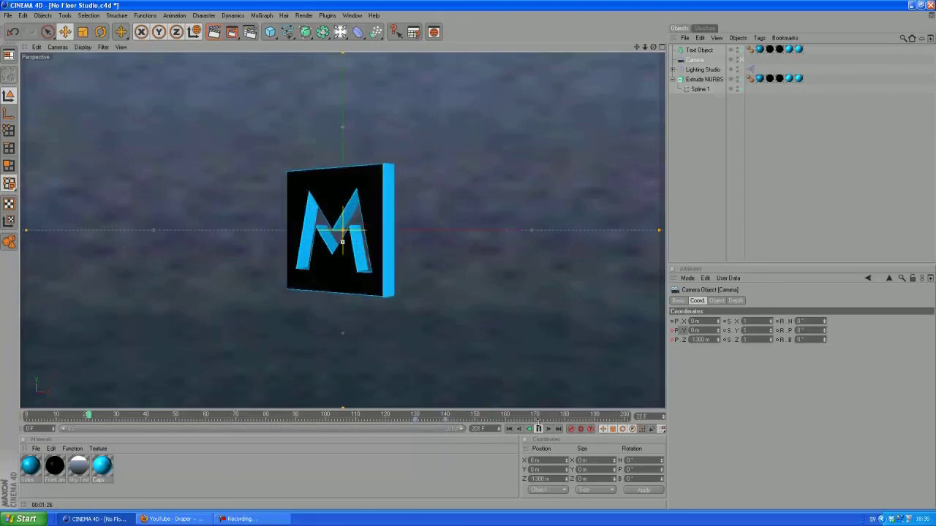